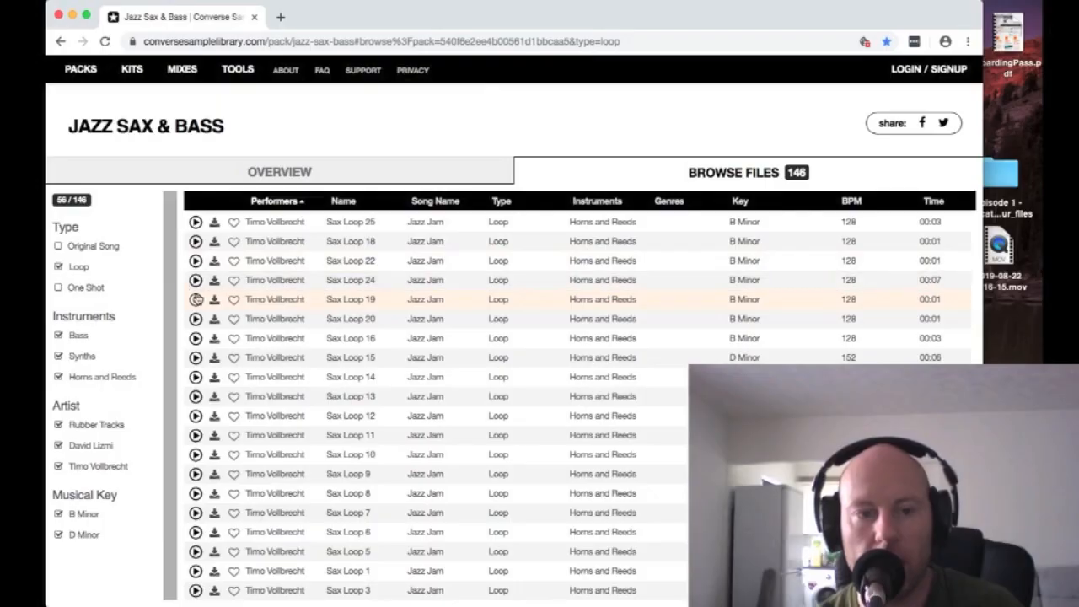
Step: Play Sax Loop 19 in the sample library, and switch to Logic Pro to audition it on its audio track
left_click(195, 300)
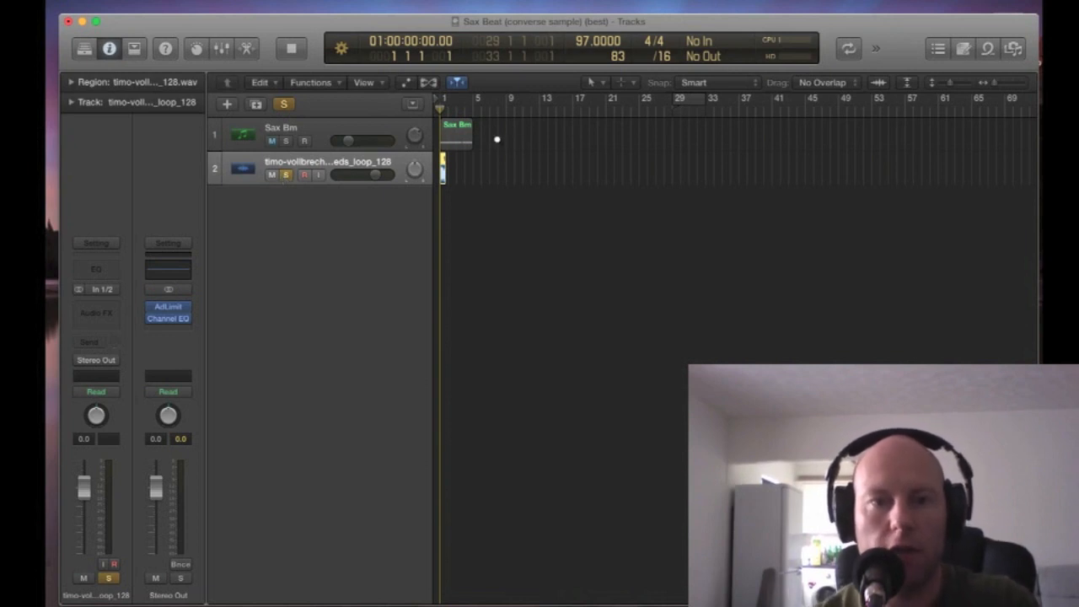
left_click_drag(490, 160, 440, 195)
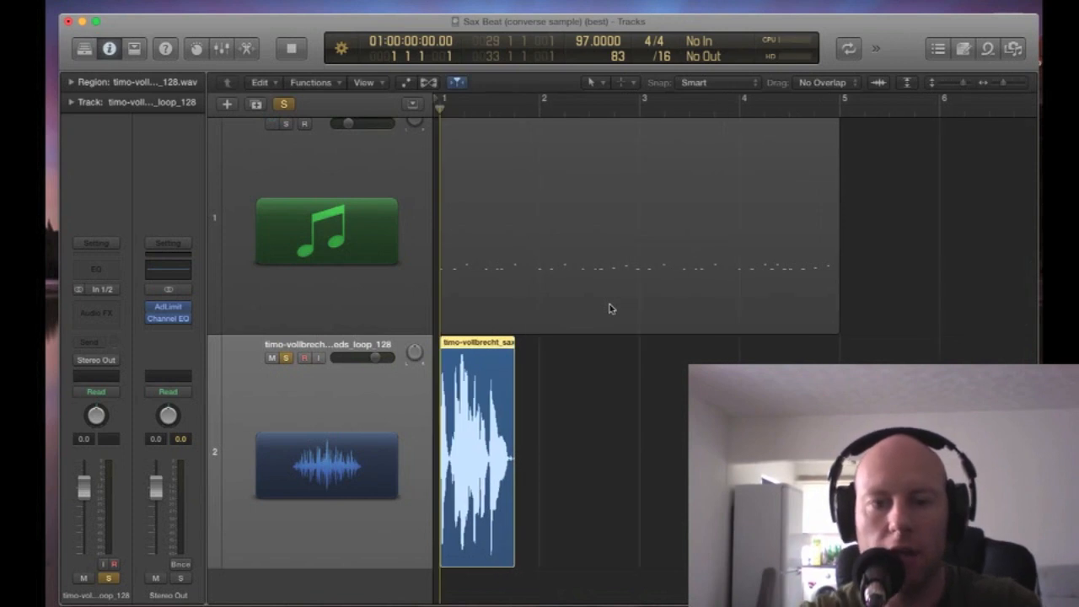
key("space")
key("space")
key("z")
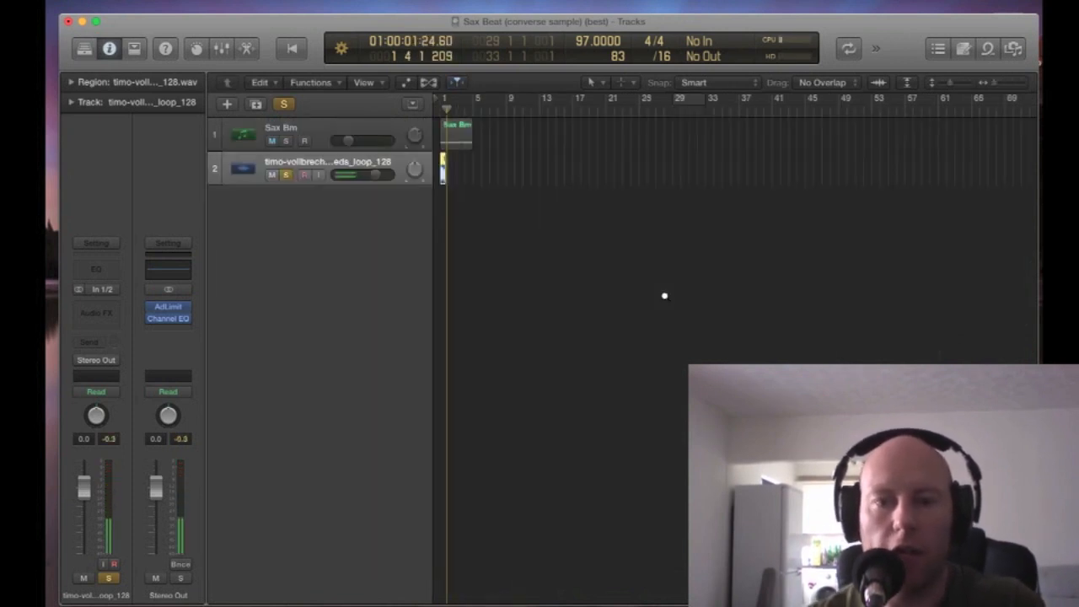
Step: Mute and unsolo the audio loop on track 2, and select the Sax Bm track
left_click(271, 175)
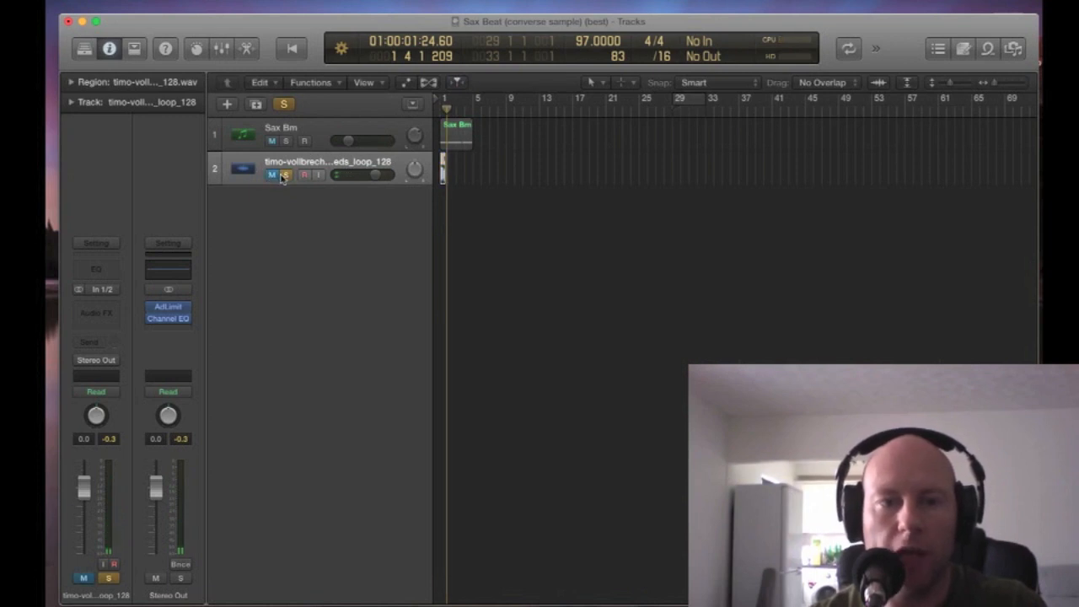
left_click(285, 174)
left_click(309, 130)
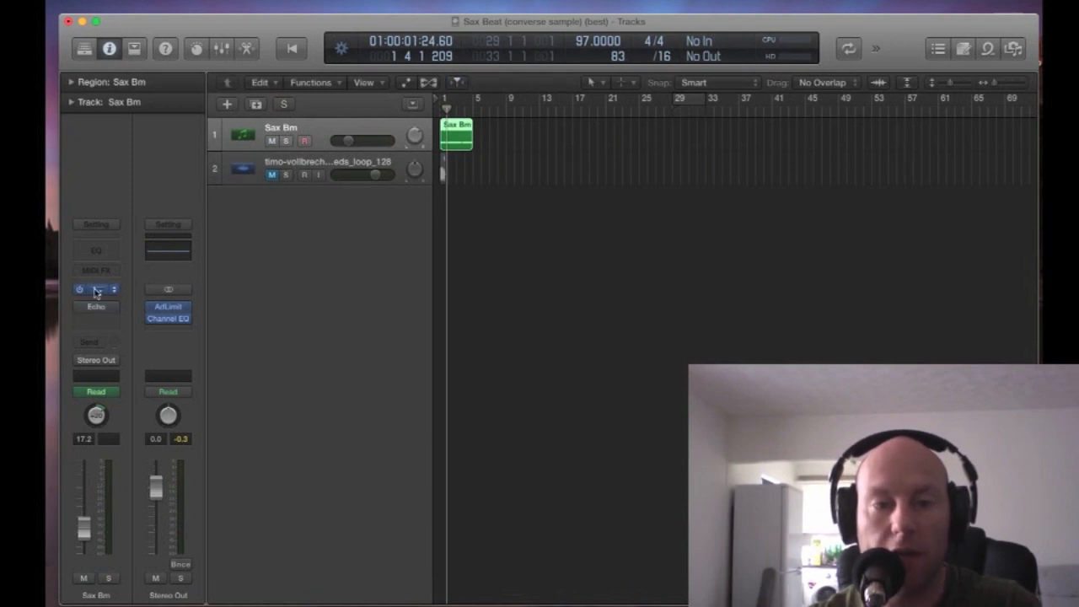
Step: Open Serato Sample on the Sax Bm track and audition the sliced sax loop
left_click(96, 291)
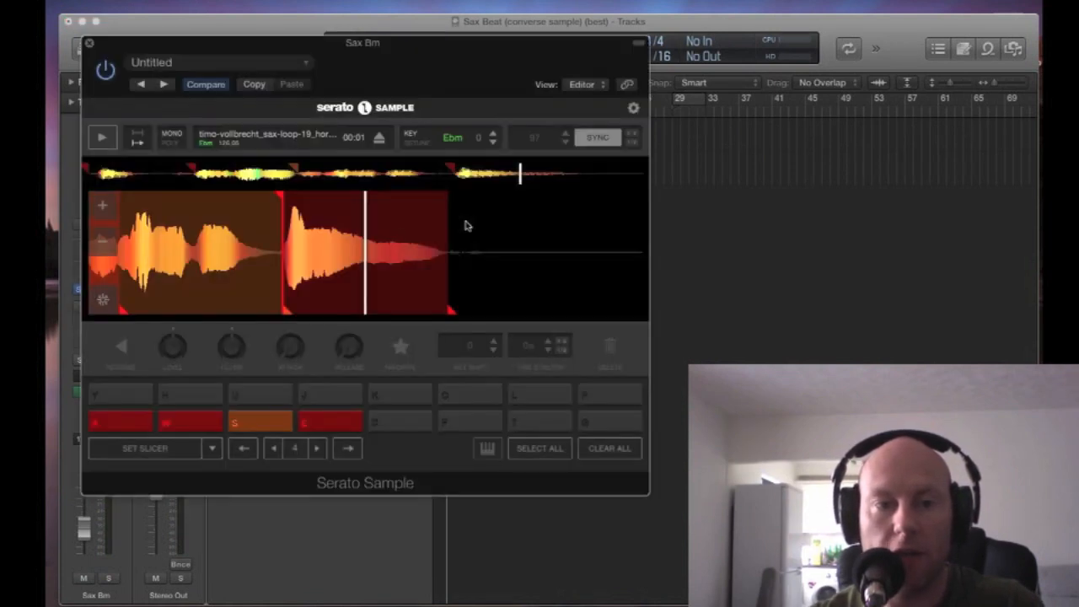
key("space")
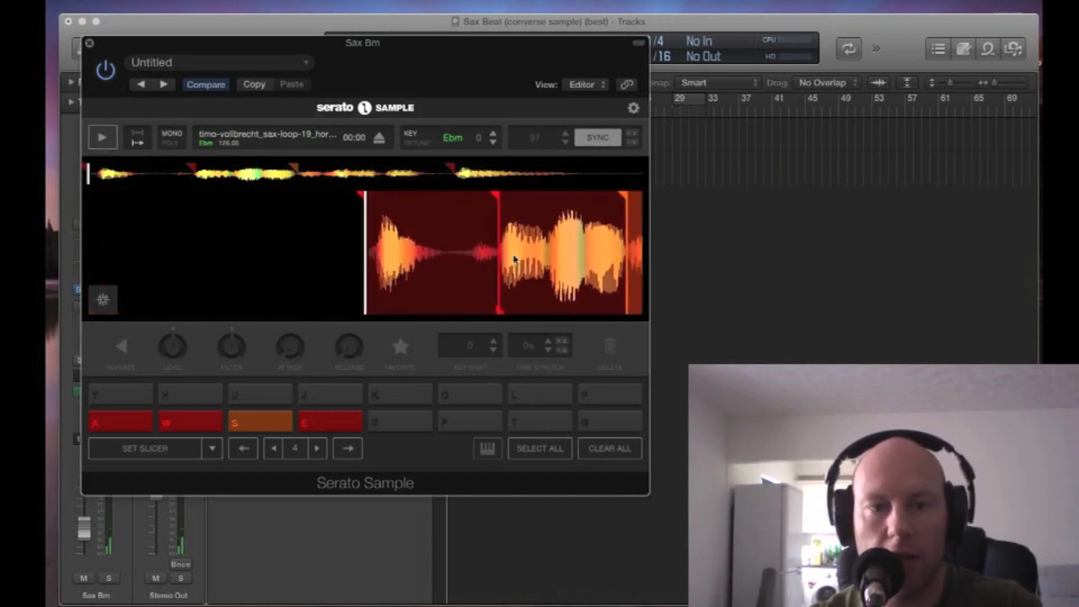
left_click_drag(590, 269, 473, 269)
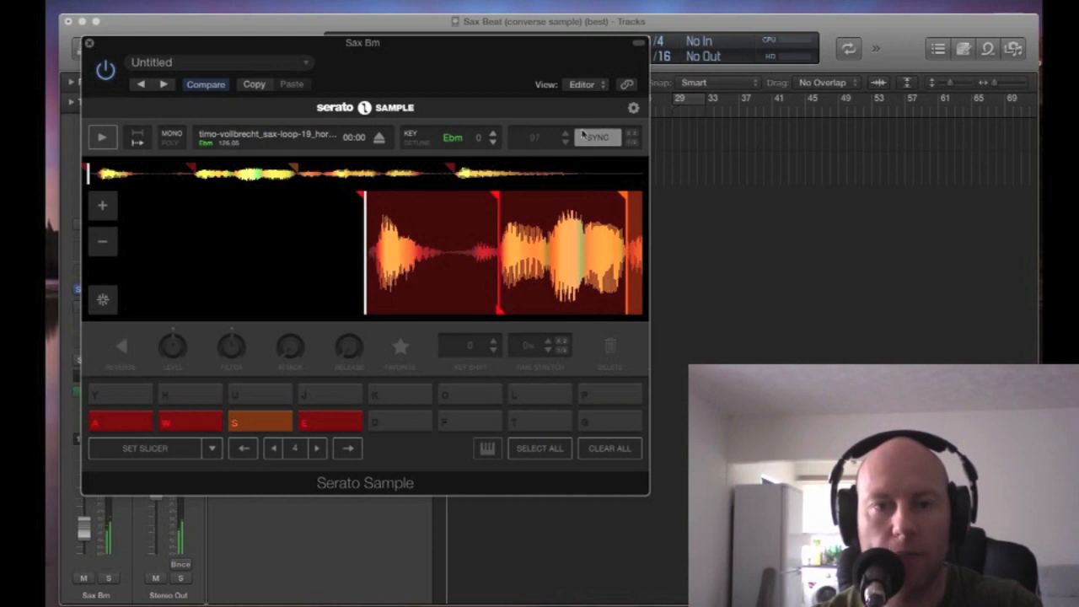
left_click_drag(552, 60, 599, 149)
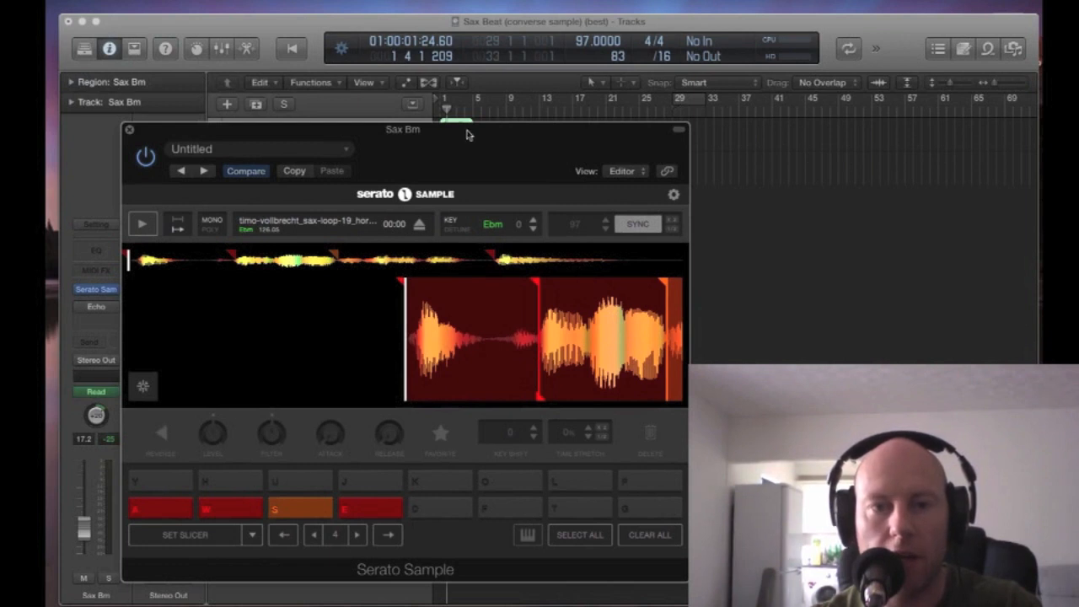
Step: Set the cycle range to the Sax Bm region and start looped playback
left_click_drag(468, 135, 457, 193)
key("cmd+u")
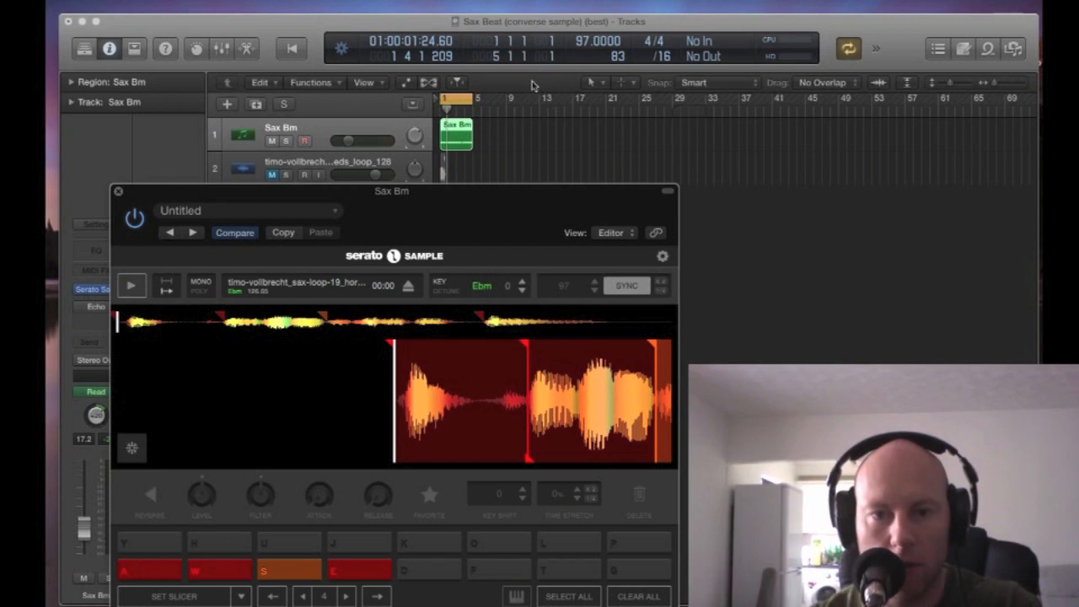
left_click_drag(553, 200, 511, 156)
key("space")
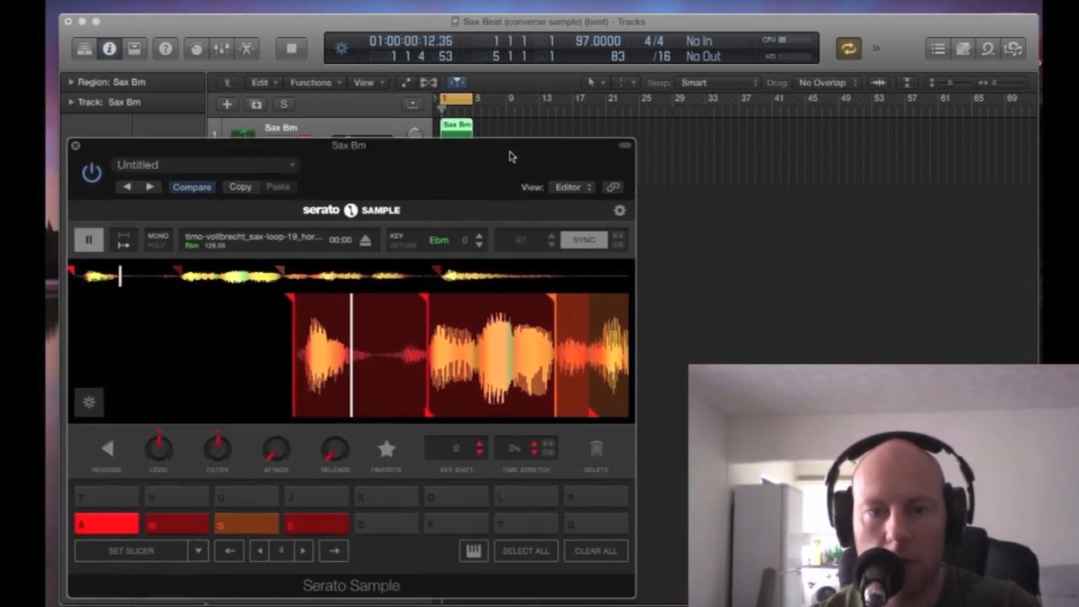
Step: Raise the Sax Bm track's volume to -5.9 dB during playback, and stop playback
left_click_drag(376, 161, 689, 276)
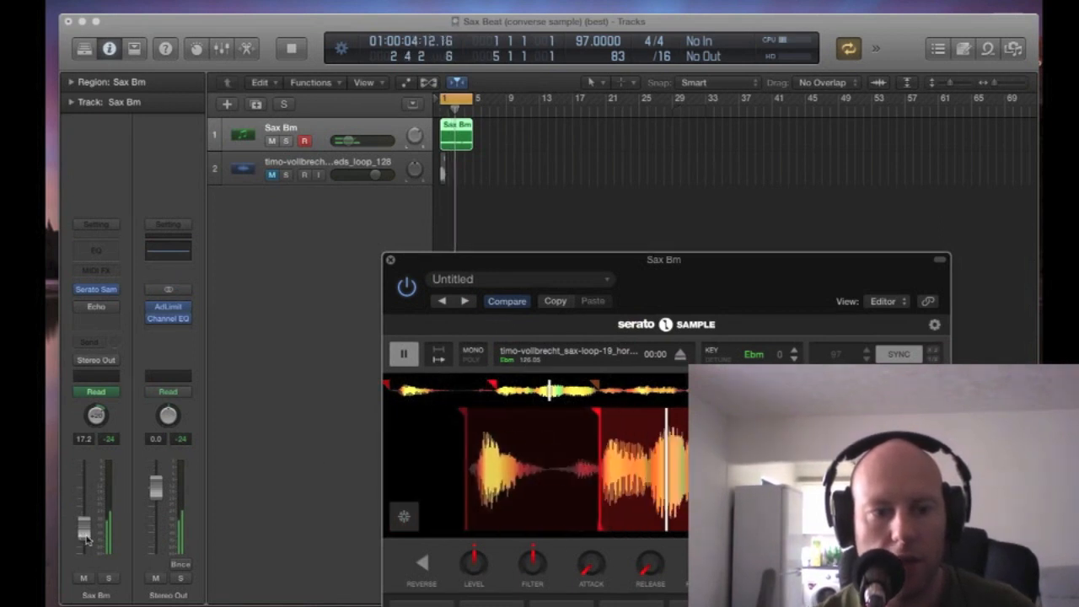
left_click_drag(85, 529, 91, 501)
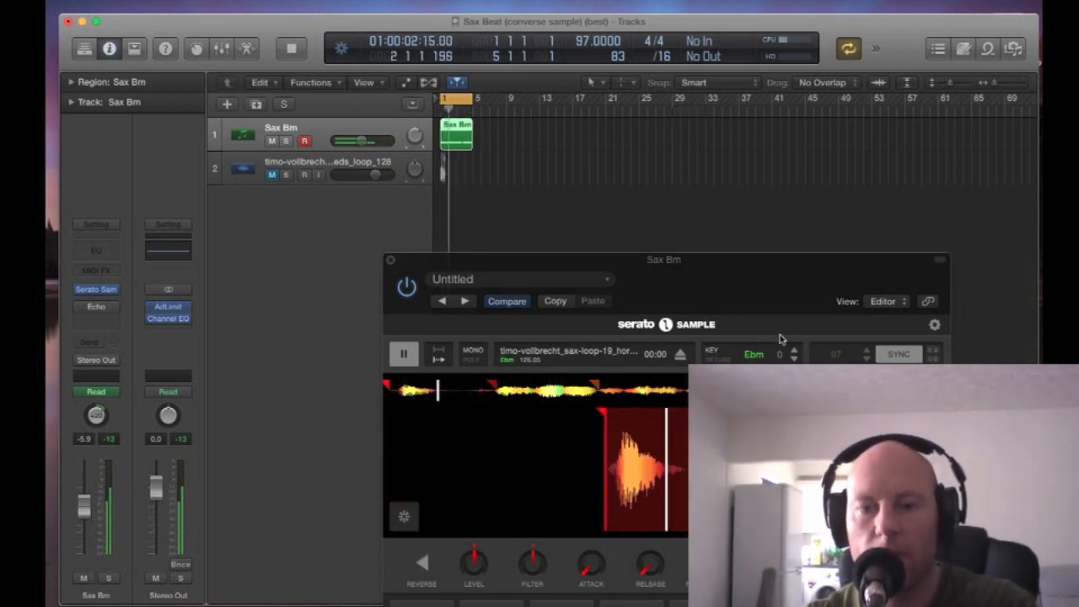
key("space")
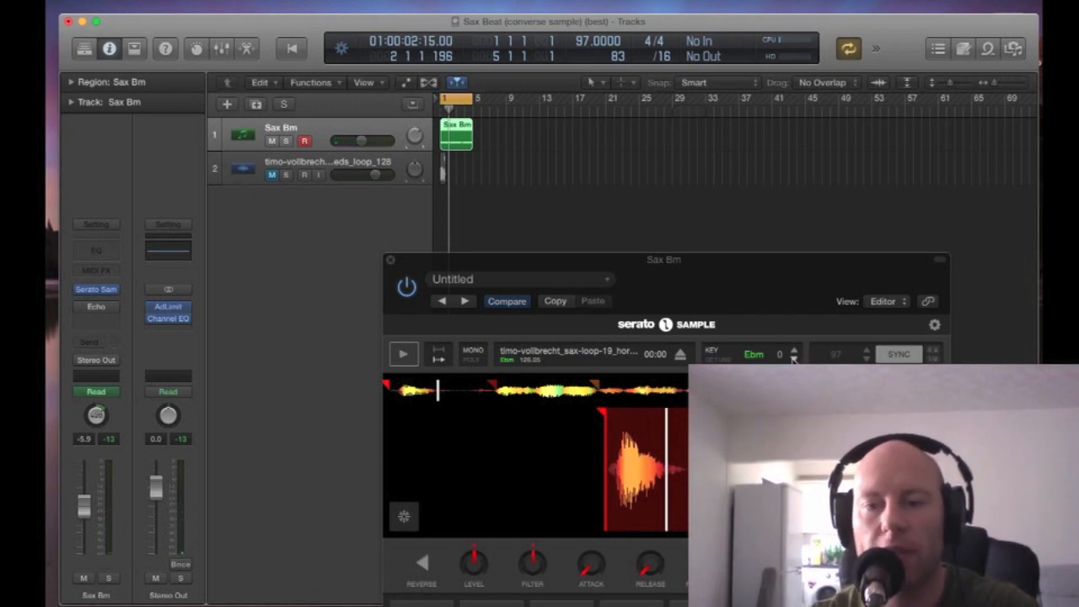
Step: Lower the sample's key by 4 semitones to Bm in Serato Sample and audition the transposed loop
left_click(793, 359)
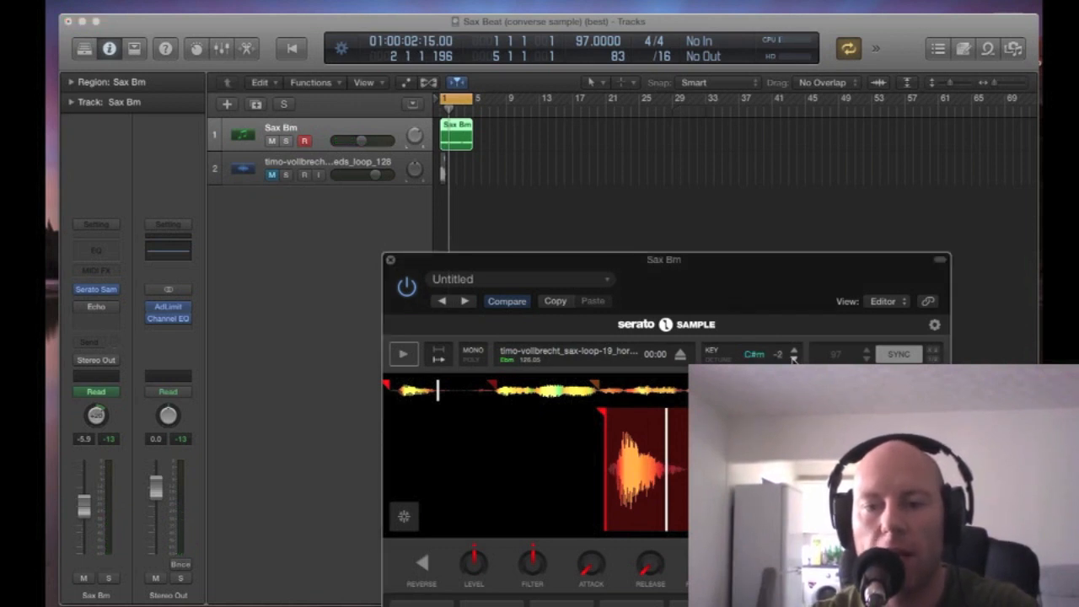
left_click(793, 350)
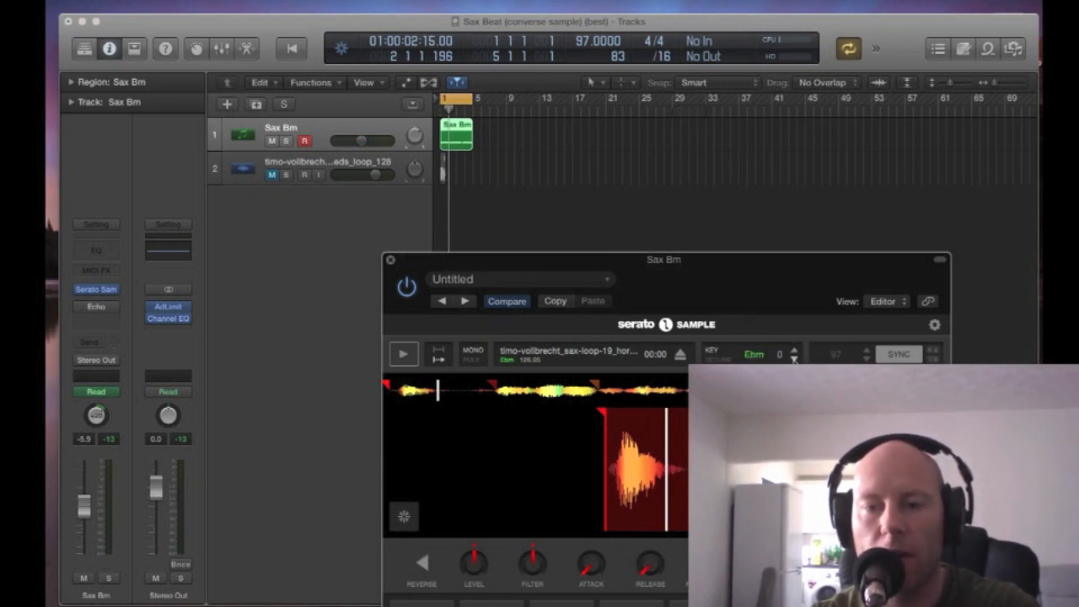
left_click(793, 358)
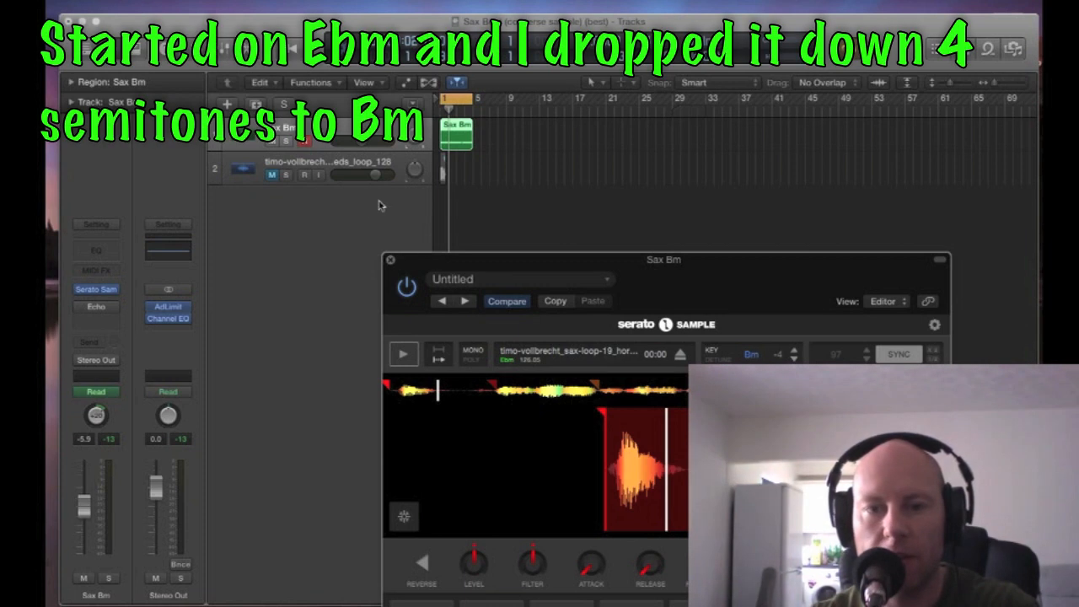
left_click(403, 355)
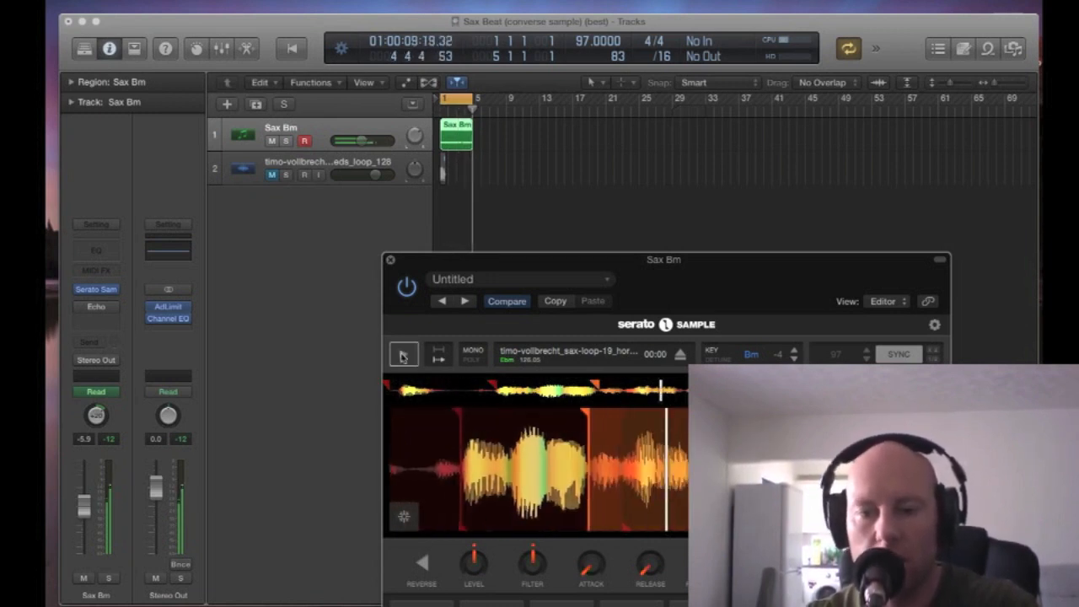
left_click(403, 355)
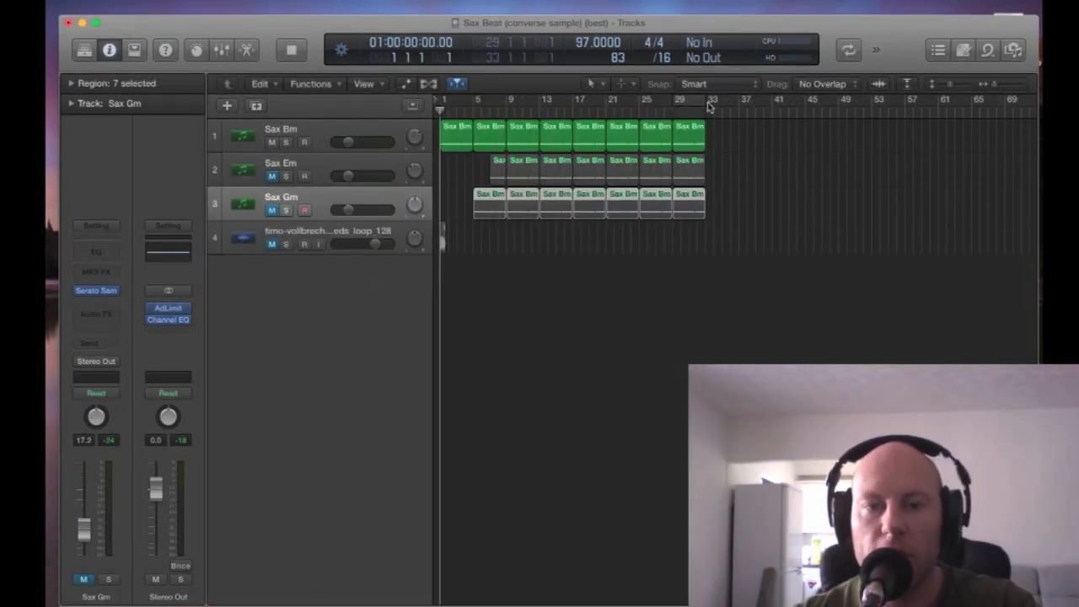
Step: Check the key shift set in Serato Sample on the Sax Bm, Sax Em and Sax Gm tracks
left_click(381, 133)
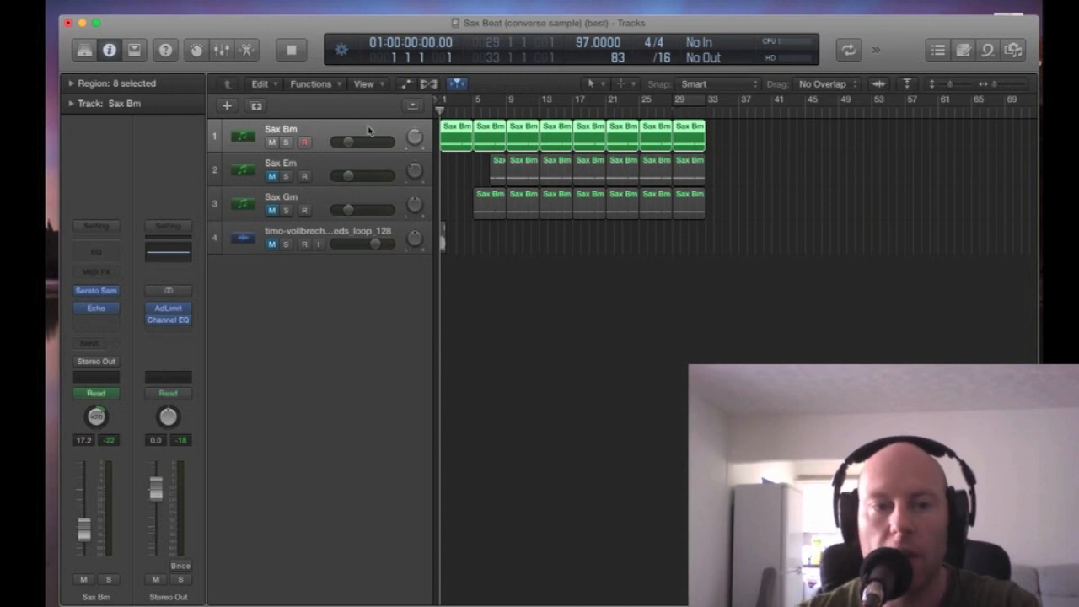
left_click(93, 290)
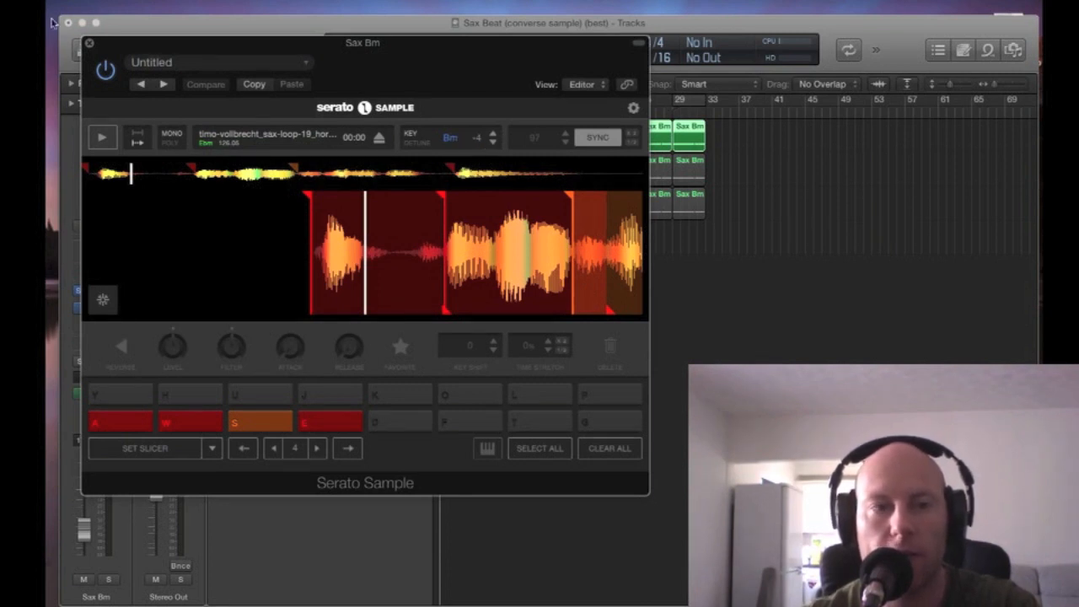
left_click(88, 44)
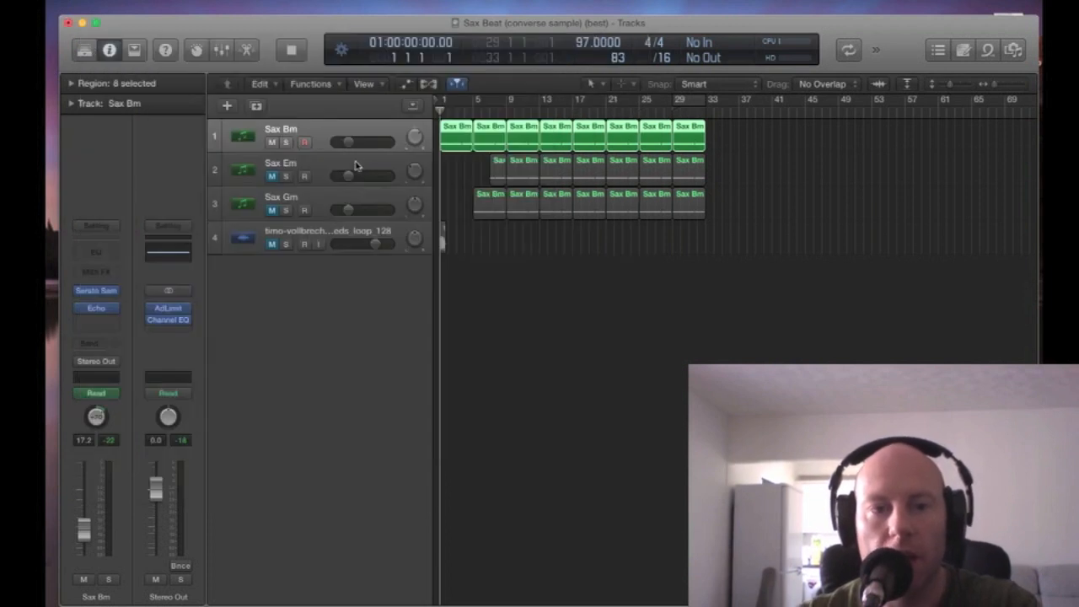
left_click(355, 165)
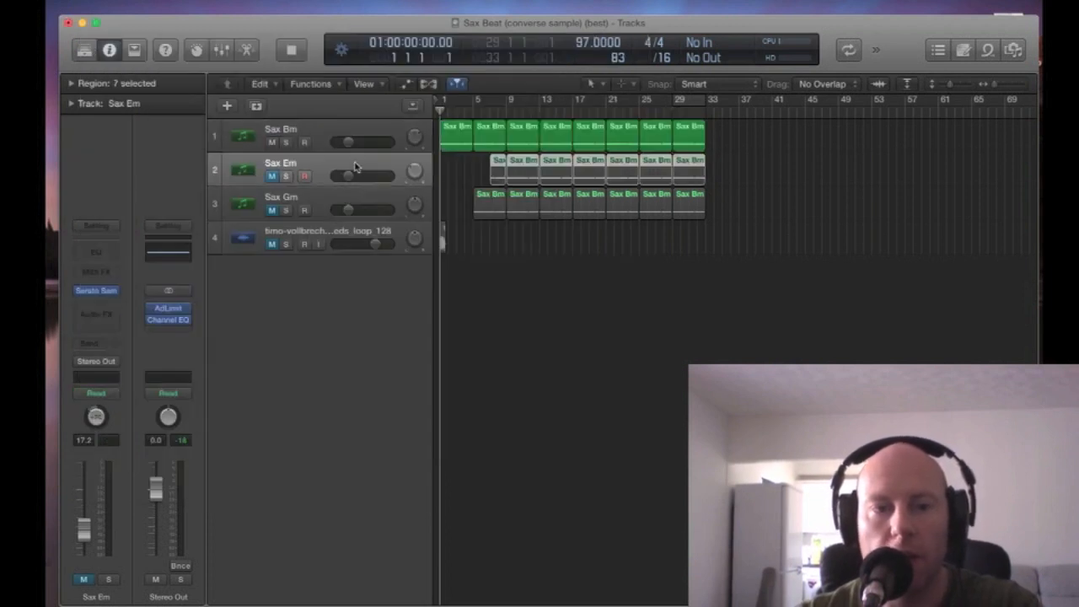
left_click(99, 292)
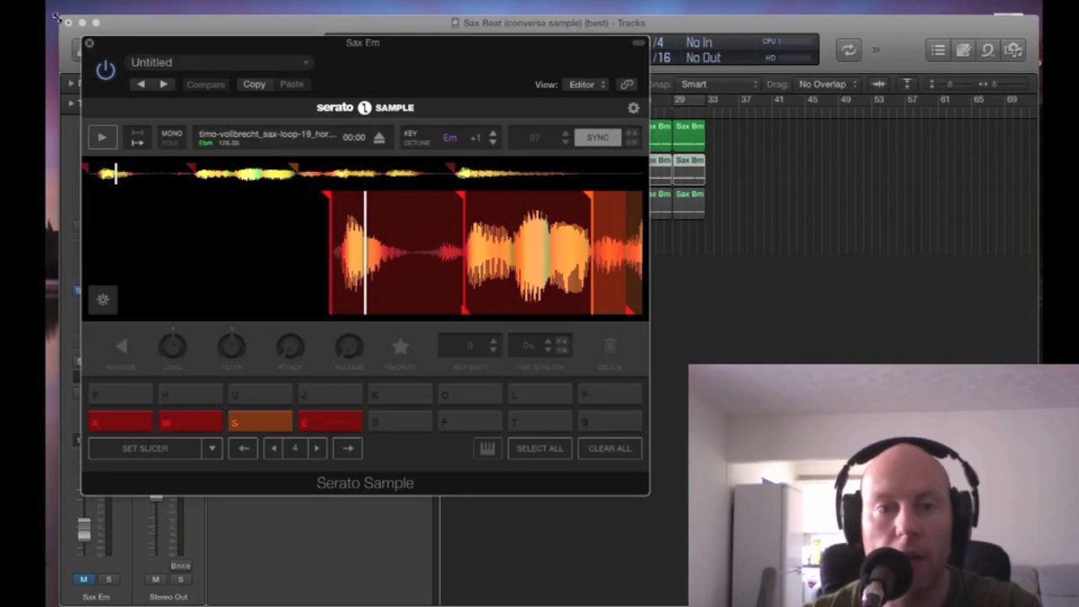
left_click(89, 44)
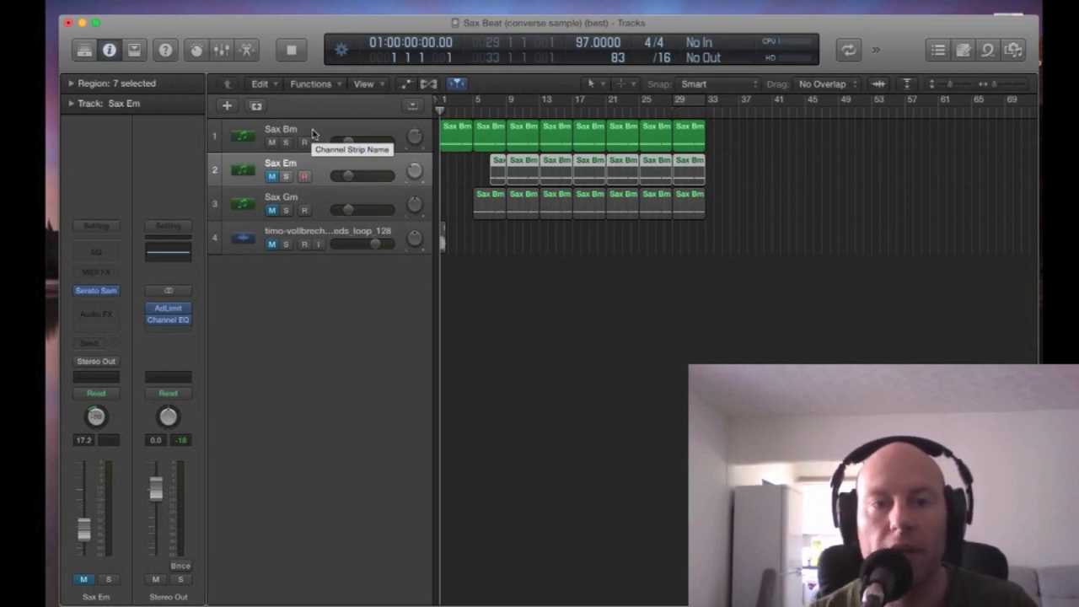
left_click(315, 202)
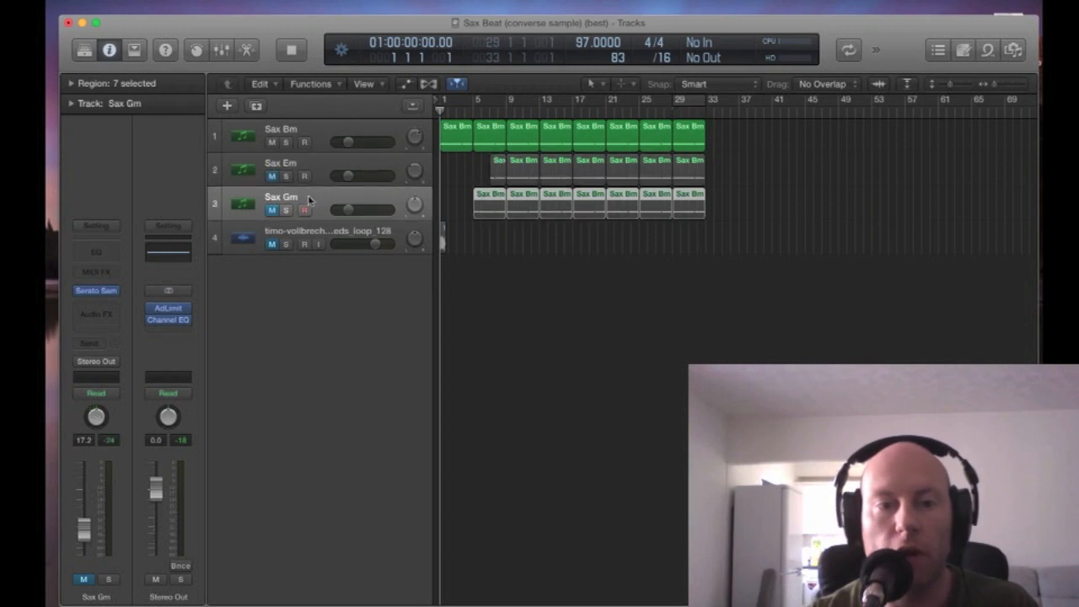
left_click(98, 291)
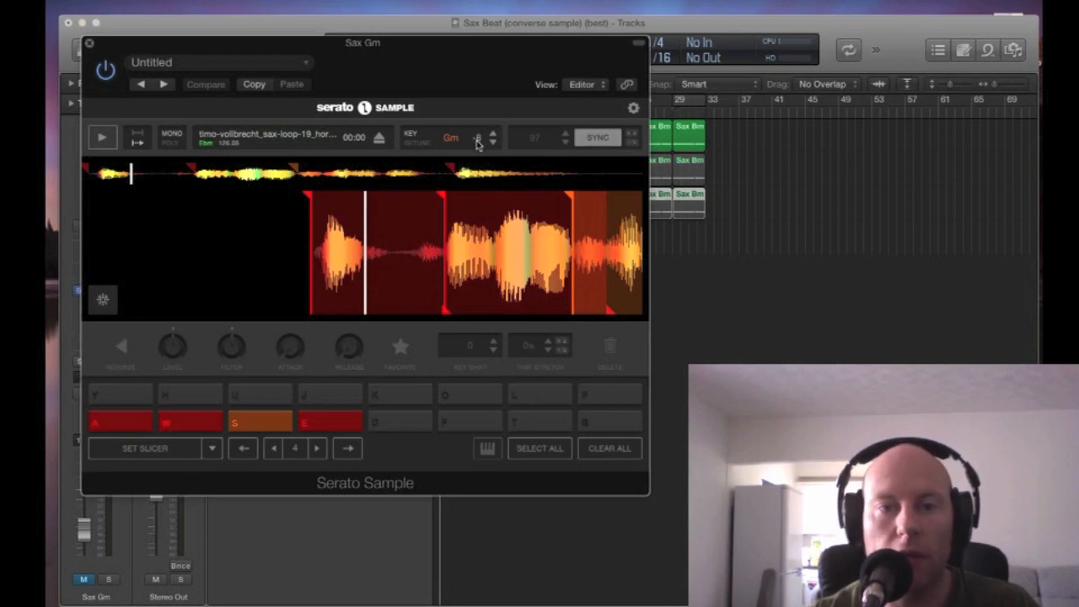
left_click(85, 42)
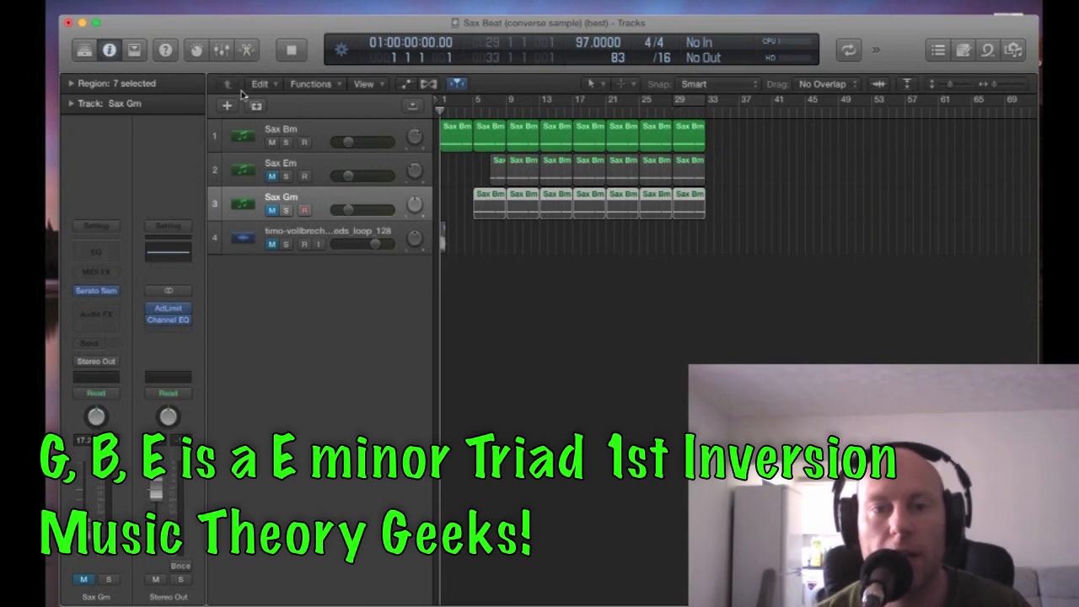
Step: Unmute the Sax Em track during playback and balance the volumes: Sax Em at -8.4 dB, Sax Bm at -9.0 dB
key("space")
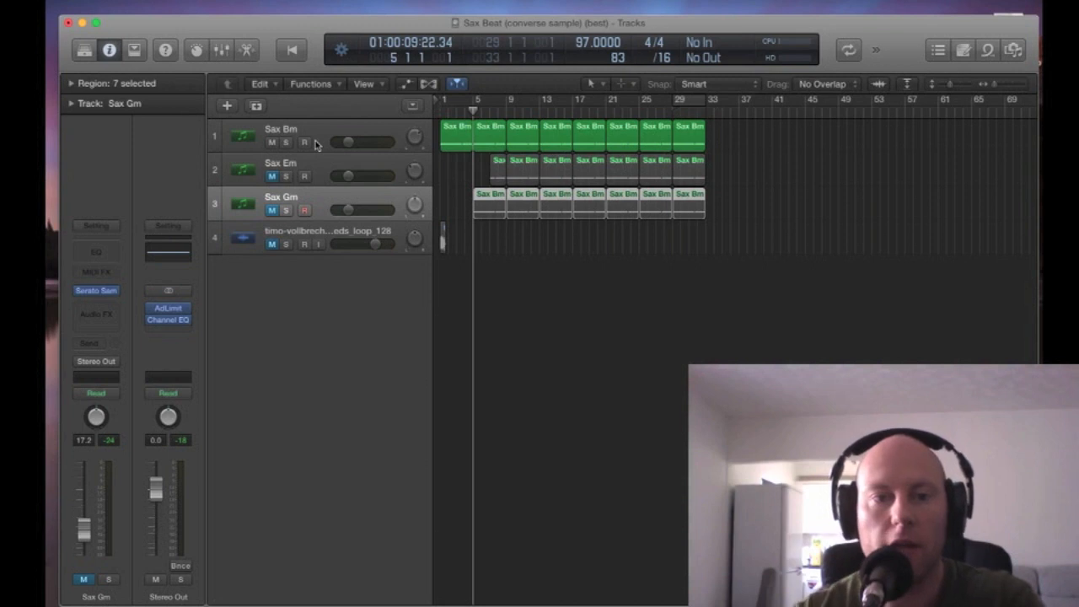
left_click(271, 176)
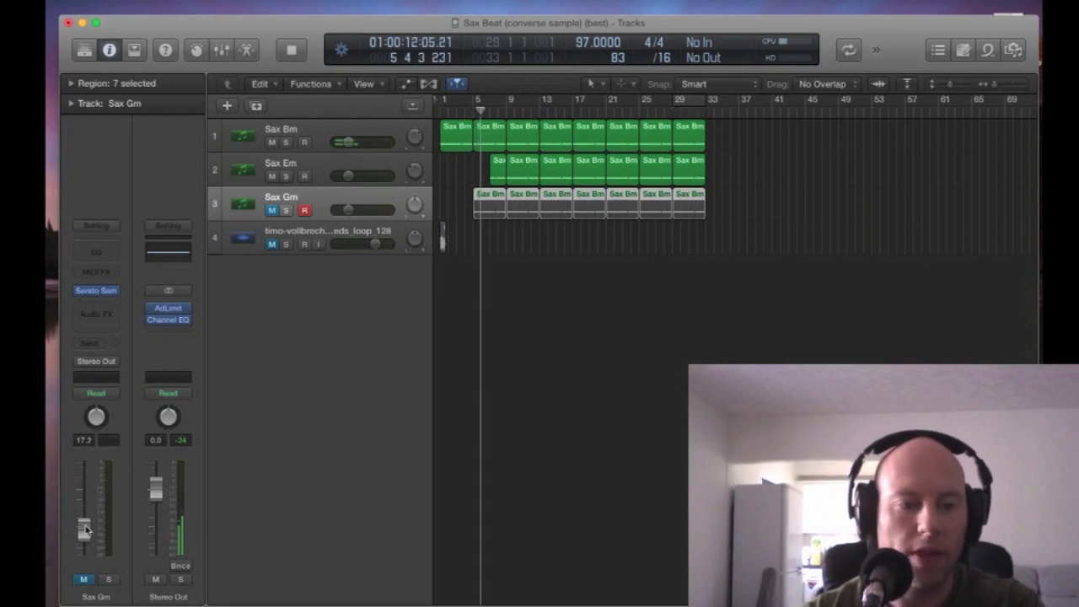
left_click(320, 171)
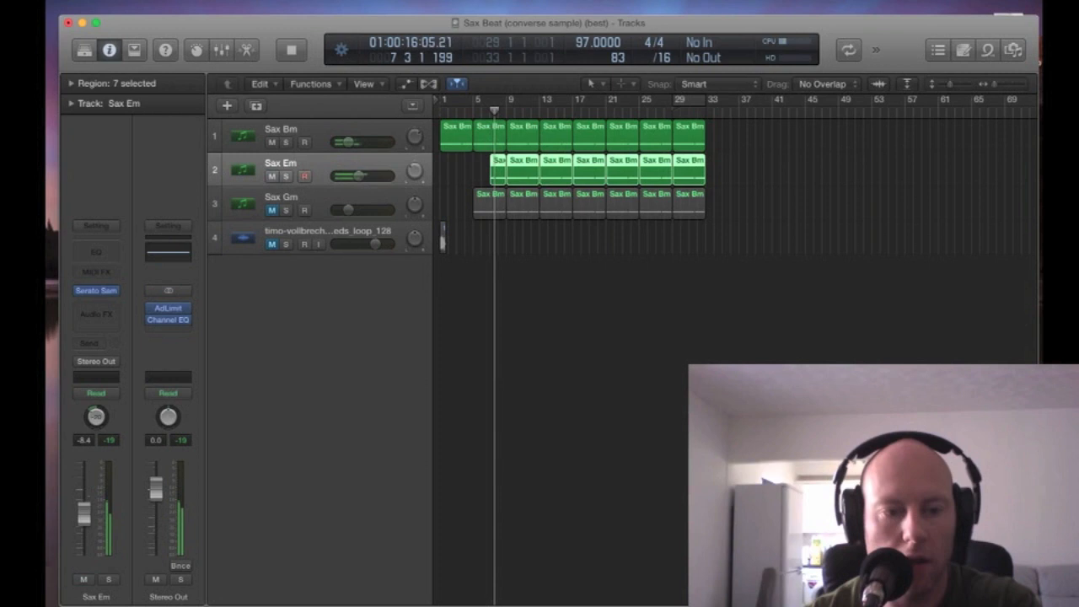
left_click(319, 133)
left_click_drag(84, 529, 84, 516)
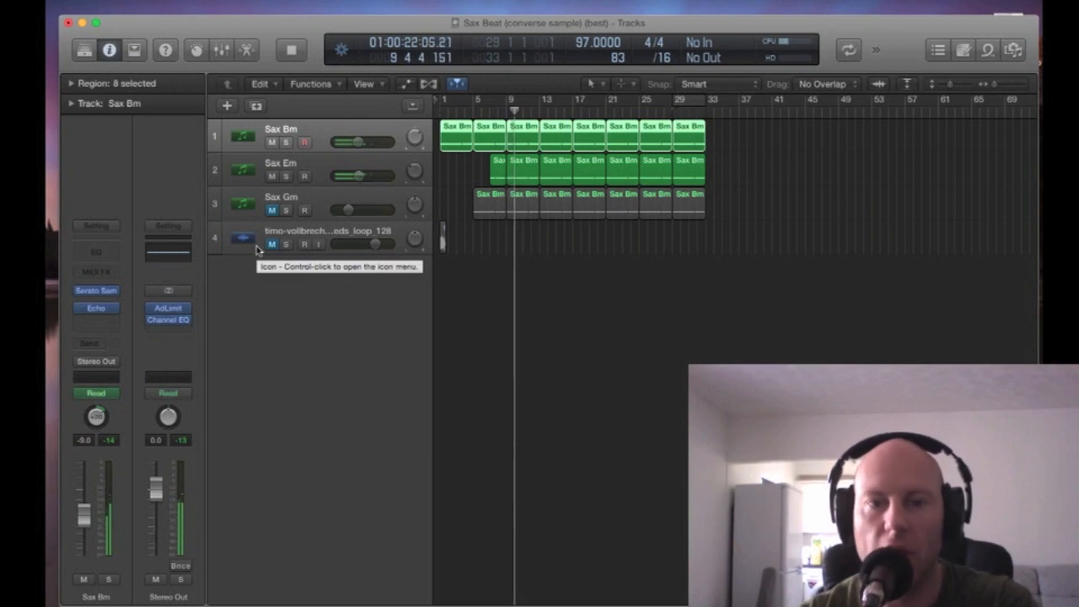
Step: Set the Sax Gm track's volume to -12.0 dB and unmute it, moving the playhead back to bar 4
left_click(309, 199)
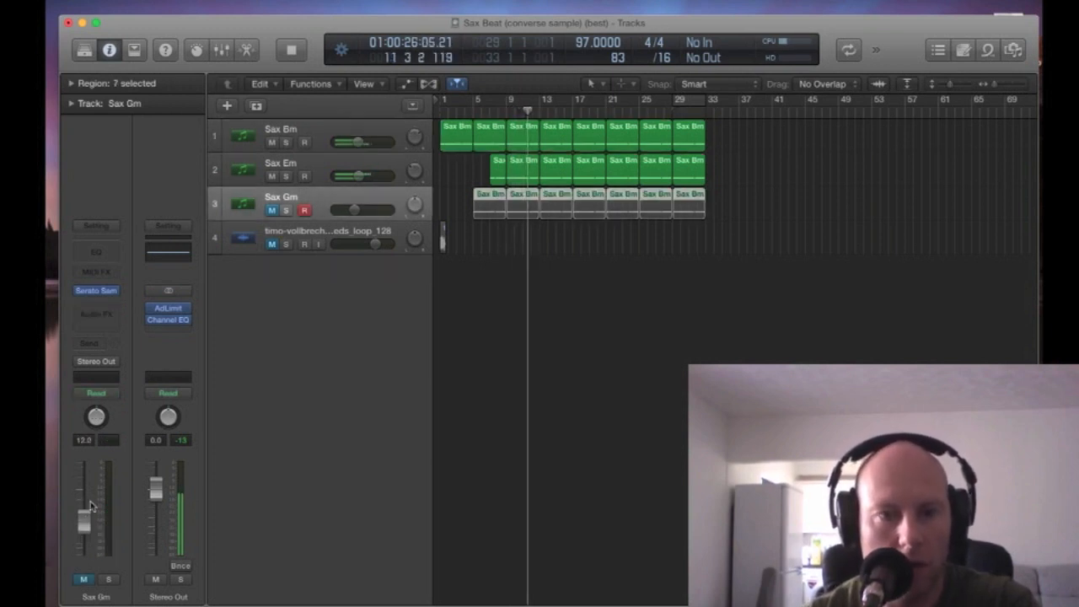
key("comma")
key("comma")
key("comma")
key("comma")
key("comma")
key("comma")
key("comma")
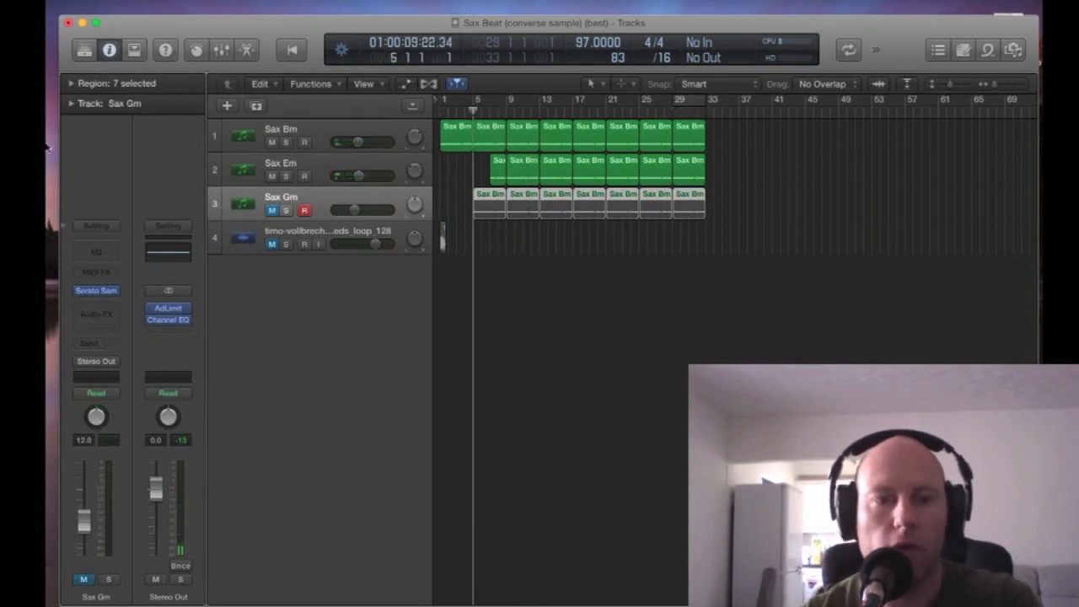
left_click(270, 211)
key("comma")
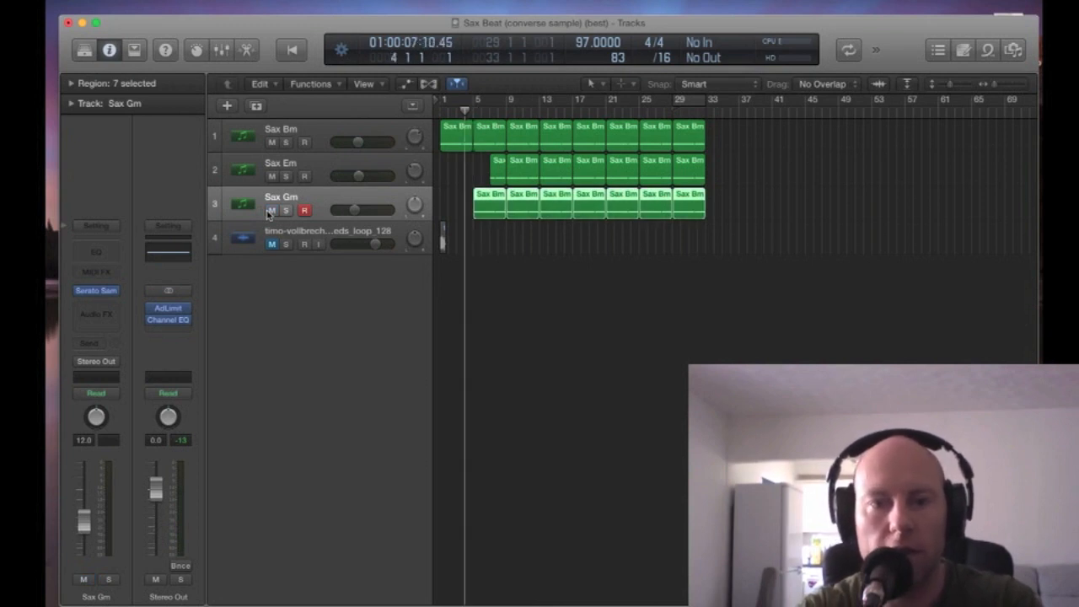
Step: Play the layered sax tracks and set the Sax Gm track's volume to -11.0 dB
key("space")
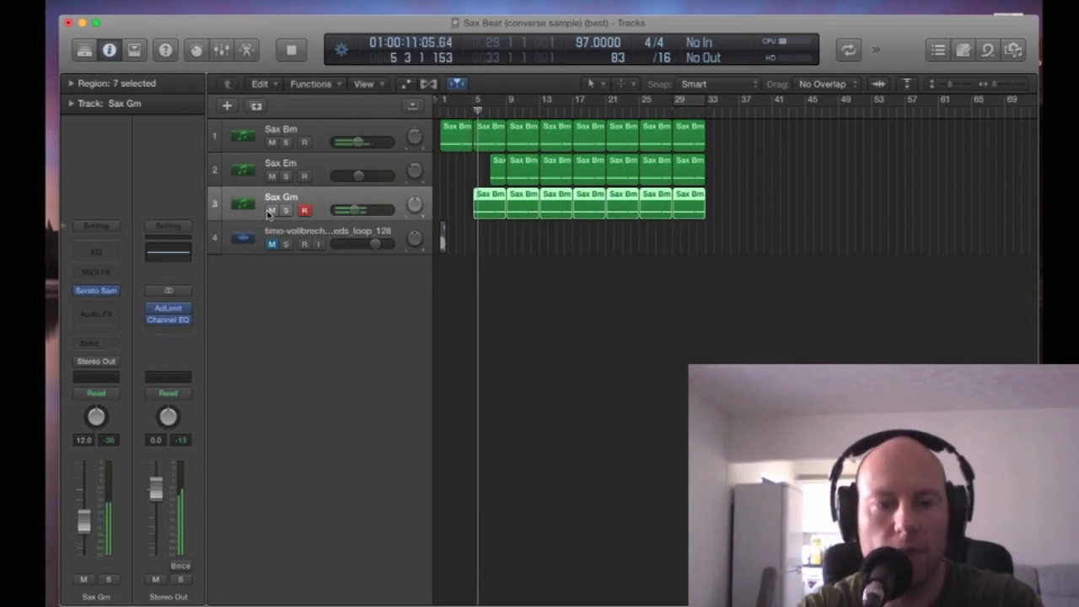
left_click_drag(83, 520, 83, 518)
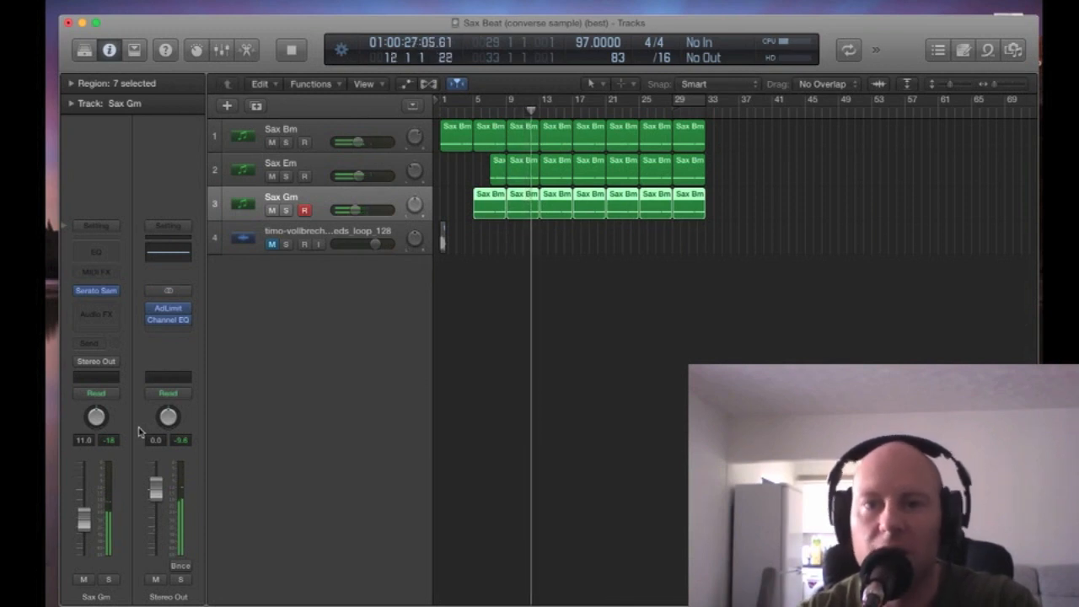
key("space")
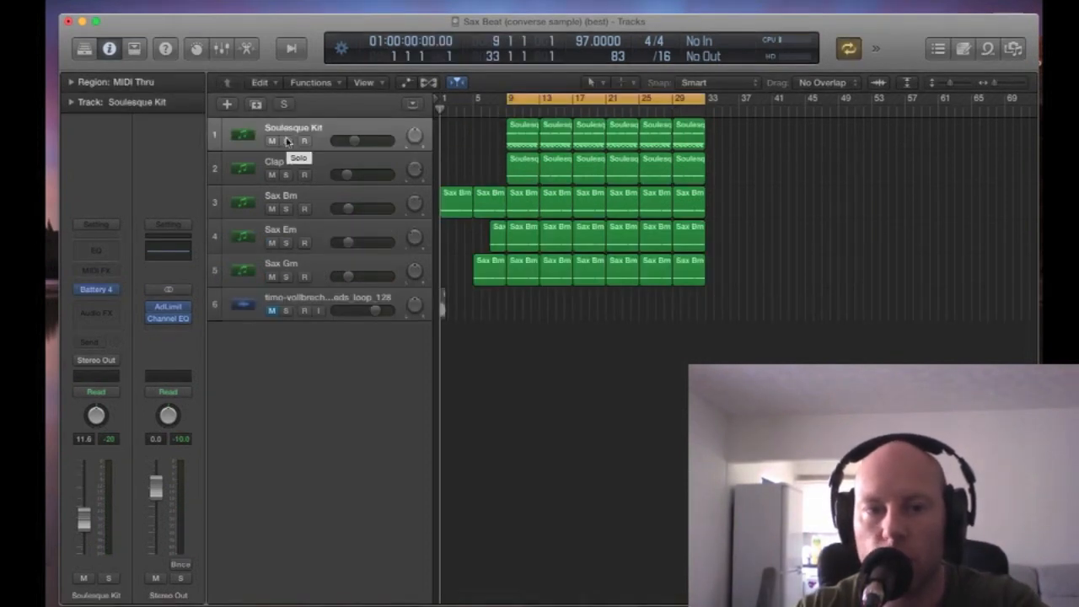
Step: Examine the Battery 4 drum kit loaded on the Soulesque Kit track
left_click(333, 126)
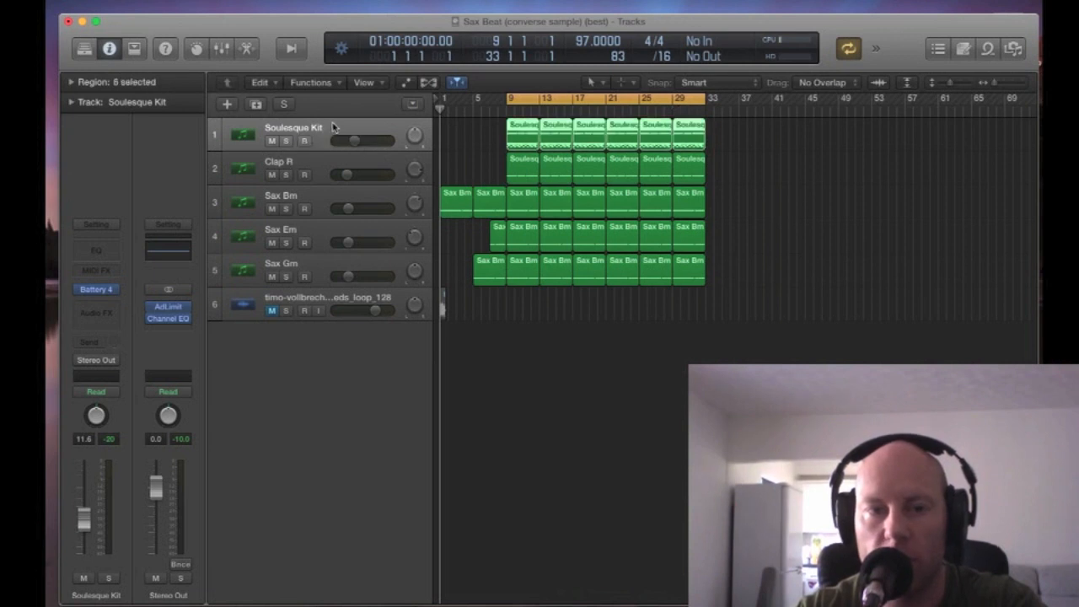
left_click(98, 290)
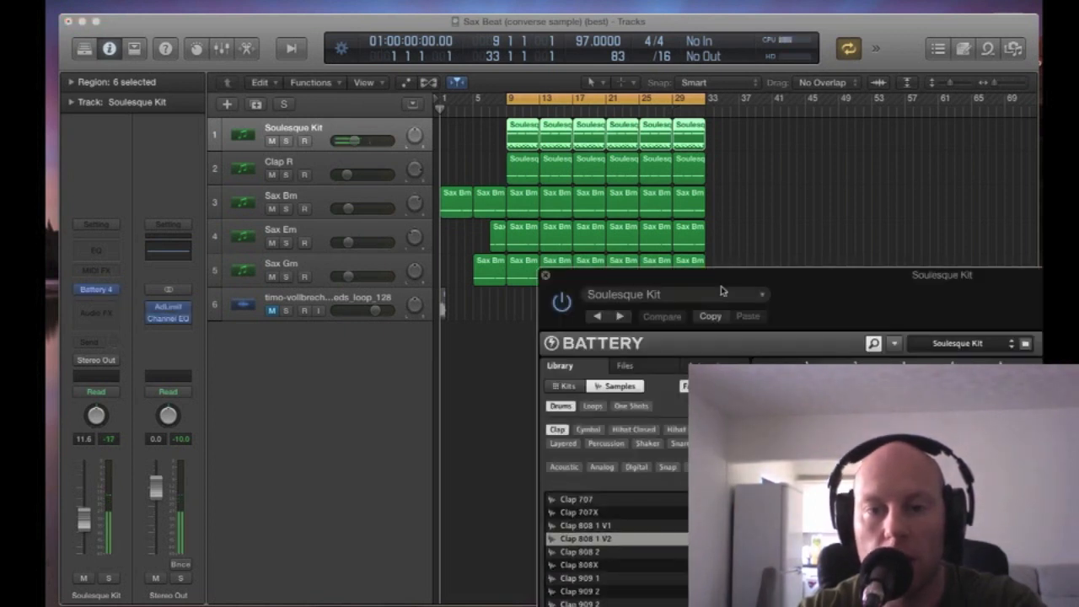
left_click_drag(788, 284, 480, 198)
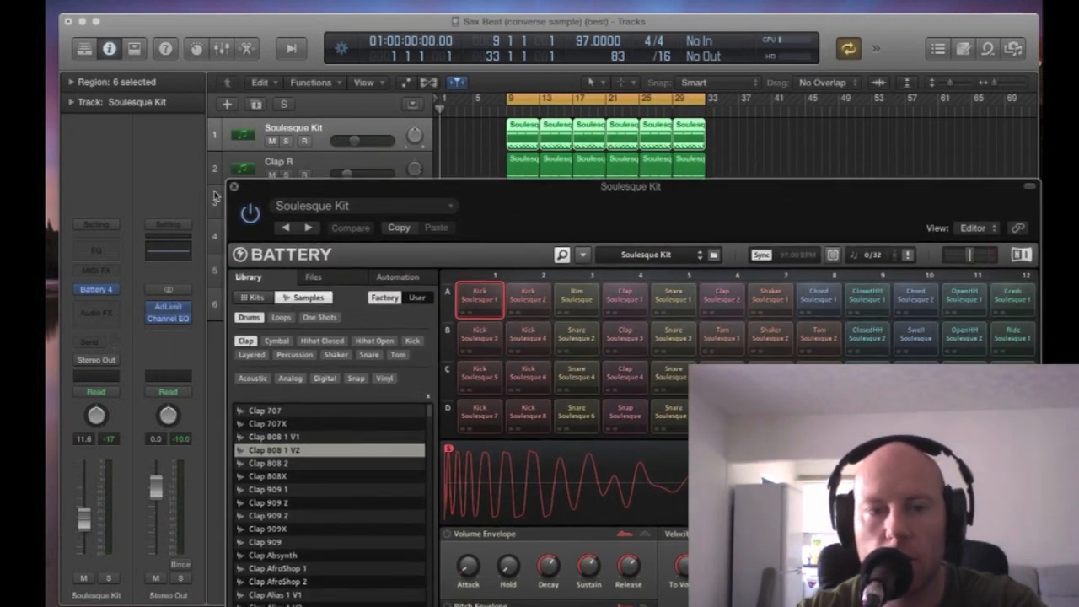
left_click(234, 187)
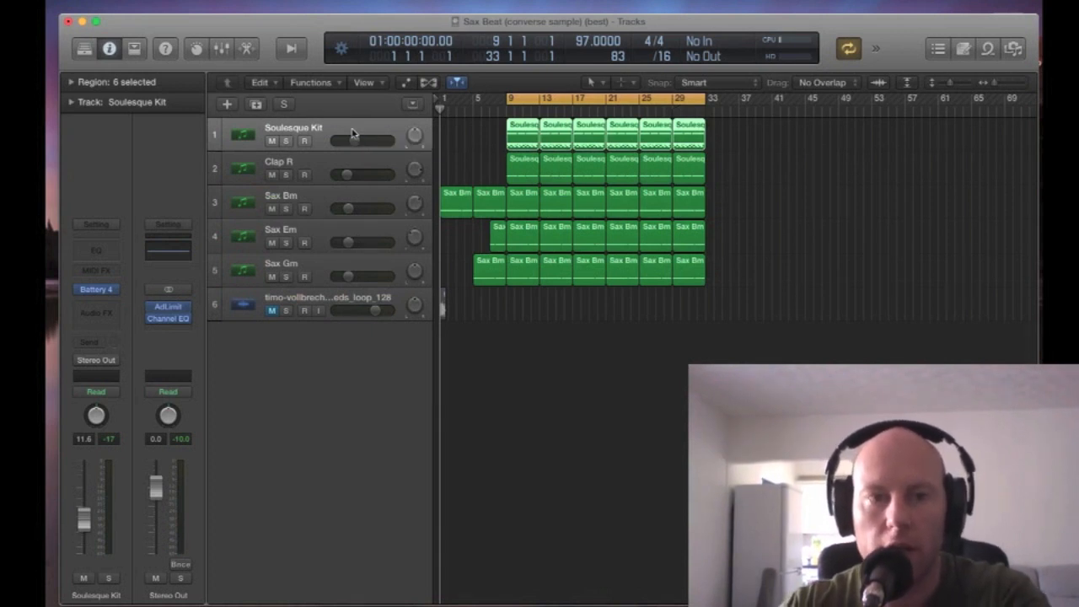
Step: Solo the Clap L and Clap R channels together with the Soulesque Kit and play the drum pattern
key("x")
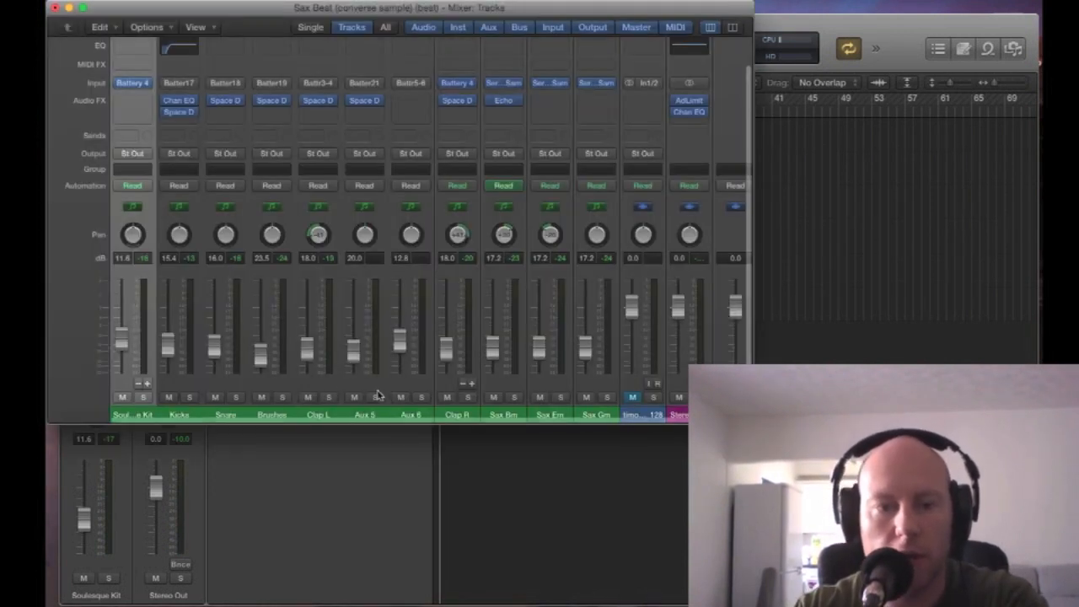
left_click(328, 398)
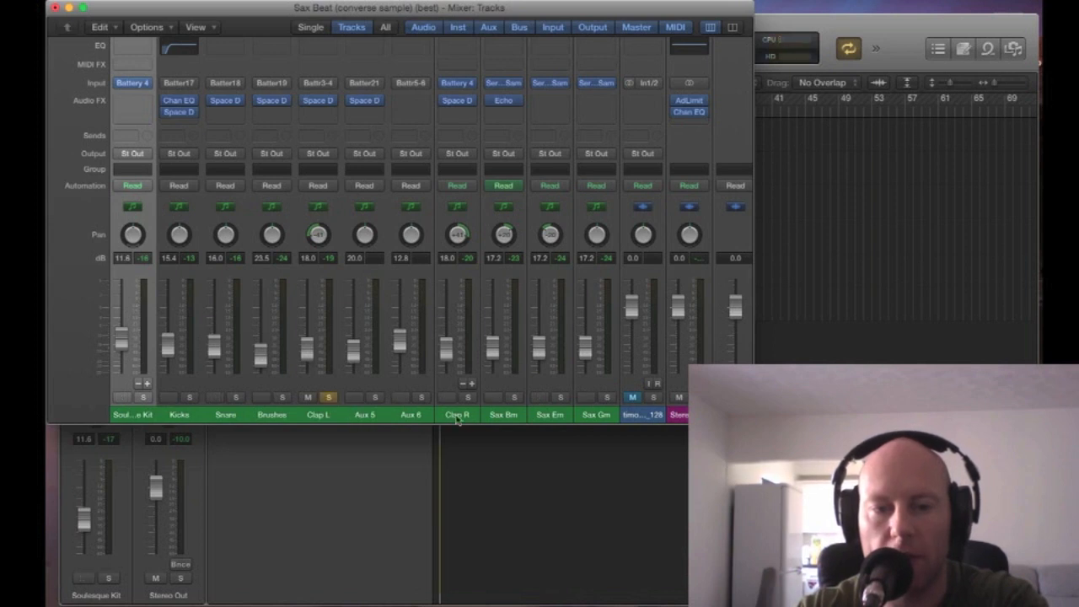
left_click(469, 398)
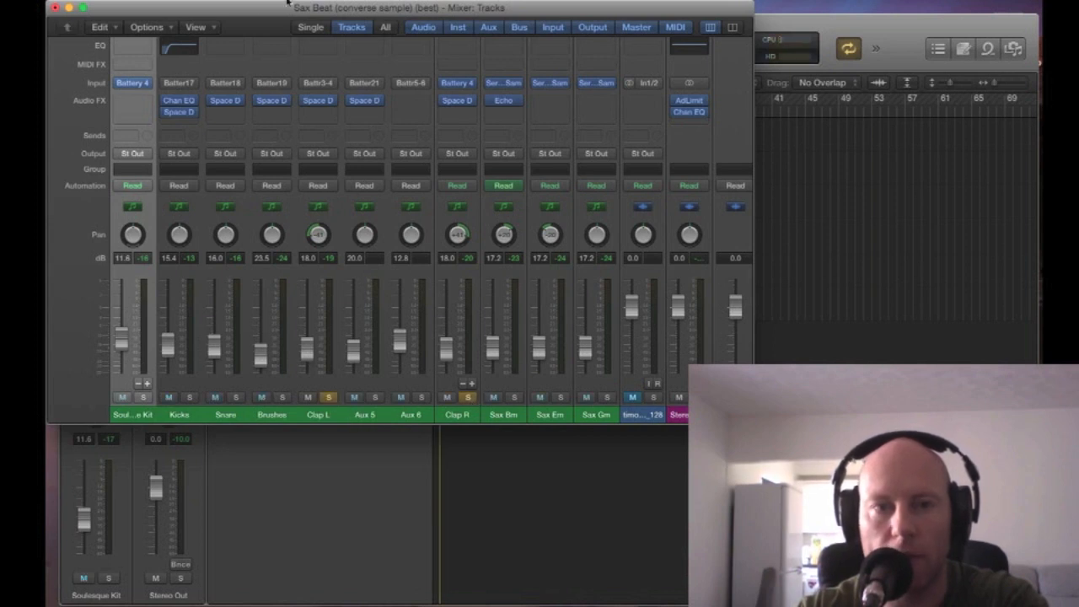
left_click_drag(275, 6, 355, 282)
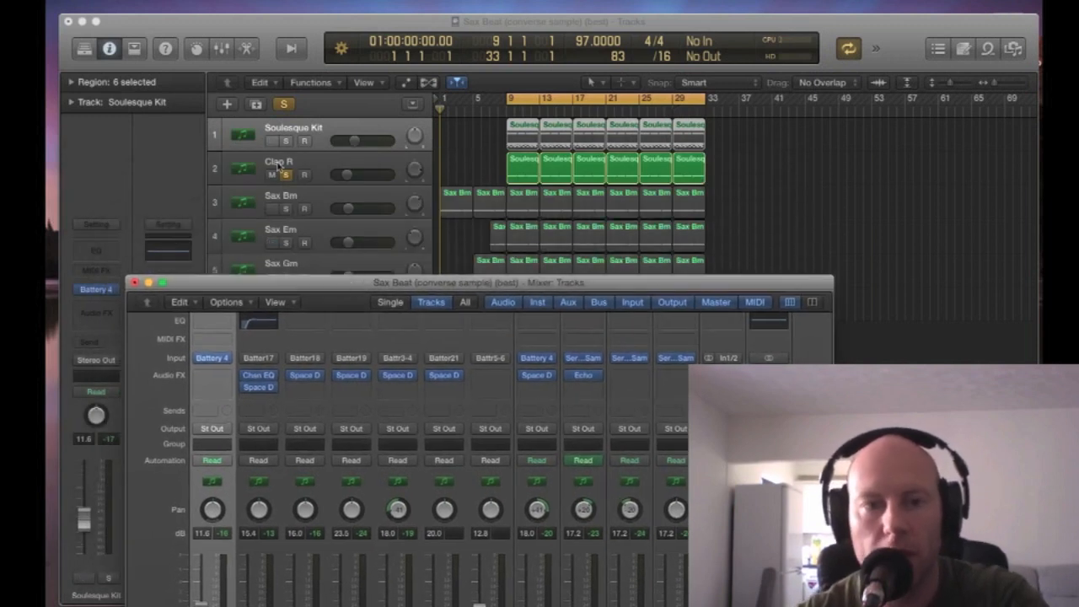
key("x")
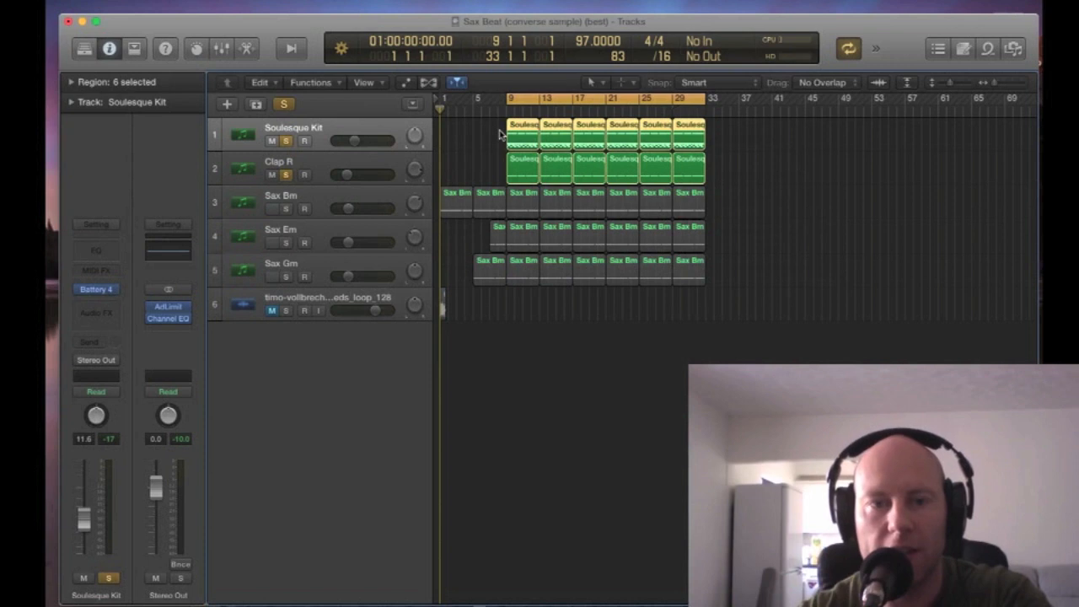
key("space")
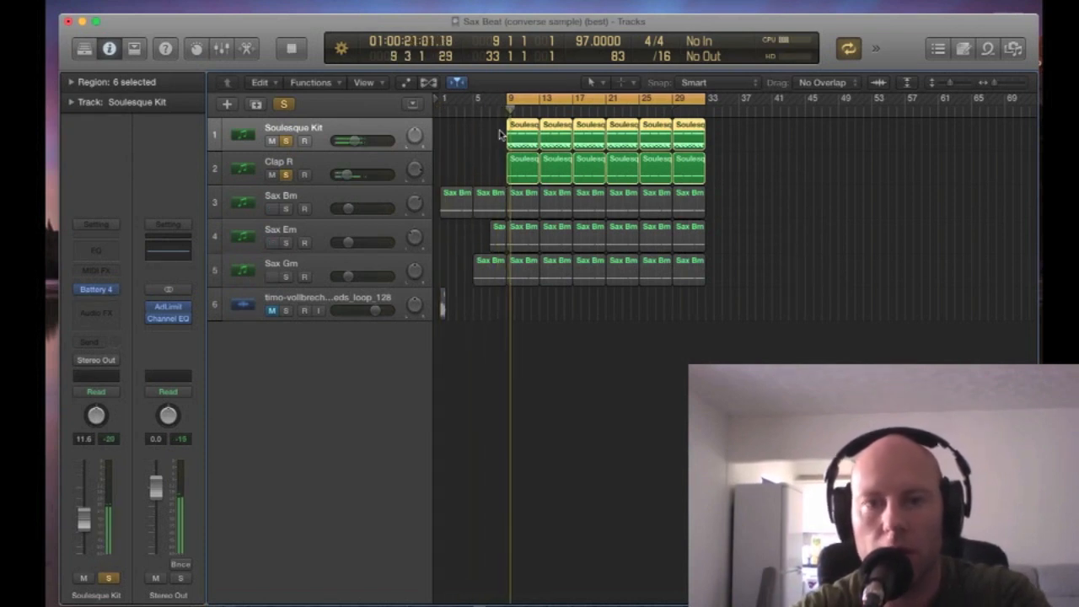
Step: Audition only the soloed Clap L and Clap R channels in the mixer and check their panning
key("space")
key("x")
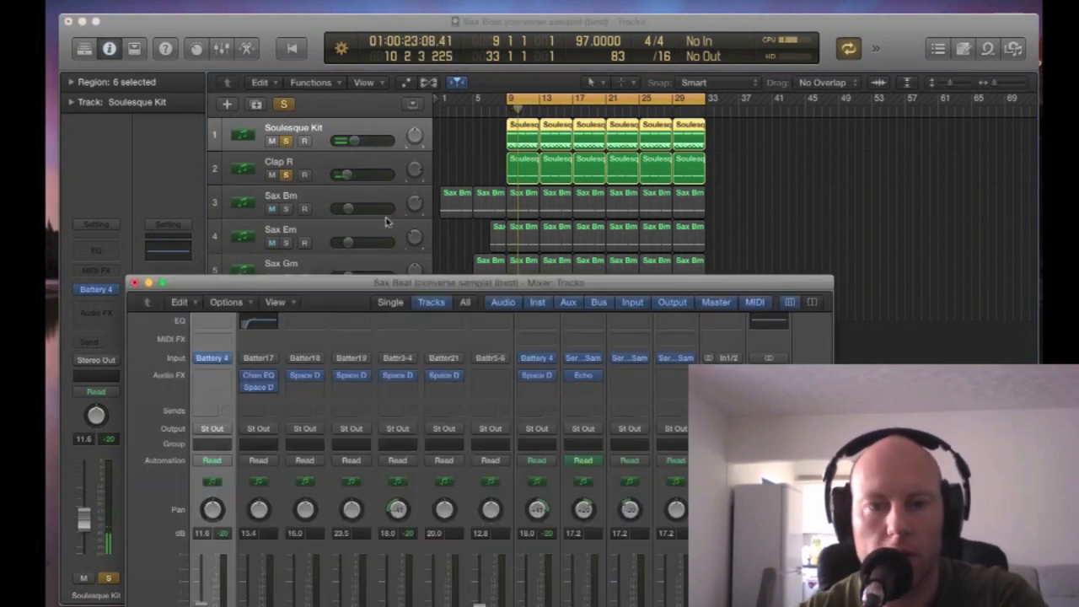
double_click(392, 286)
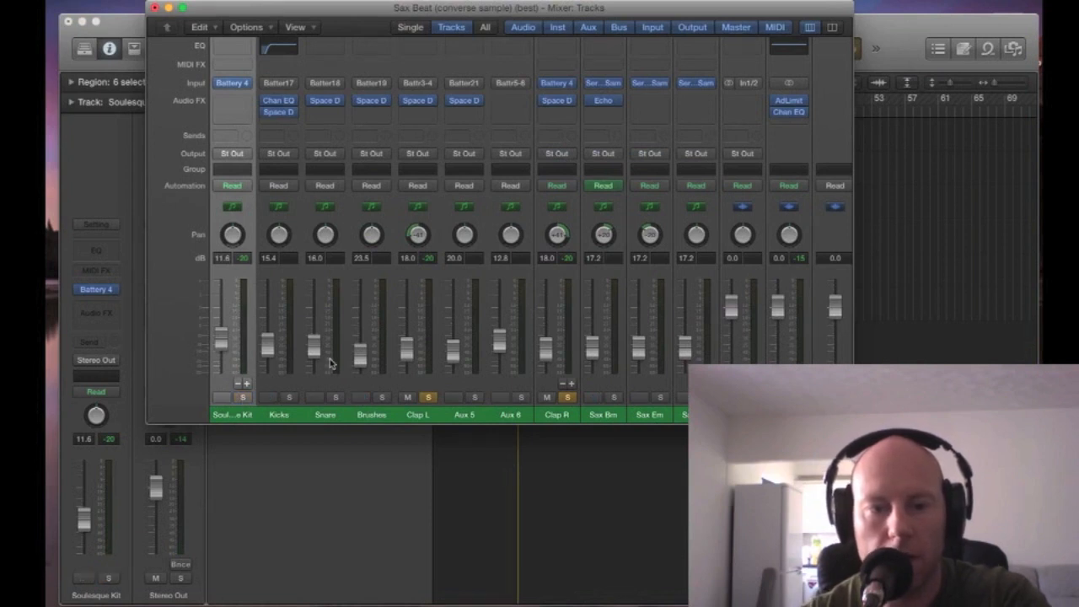
key("space")
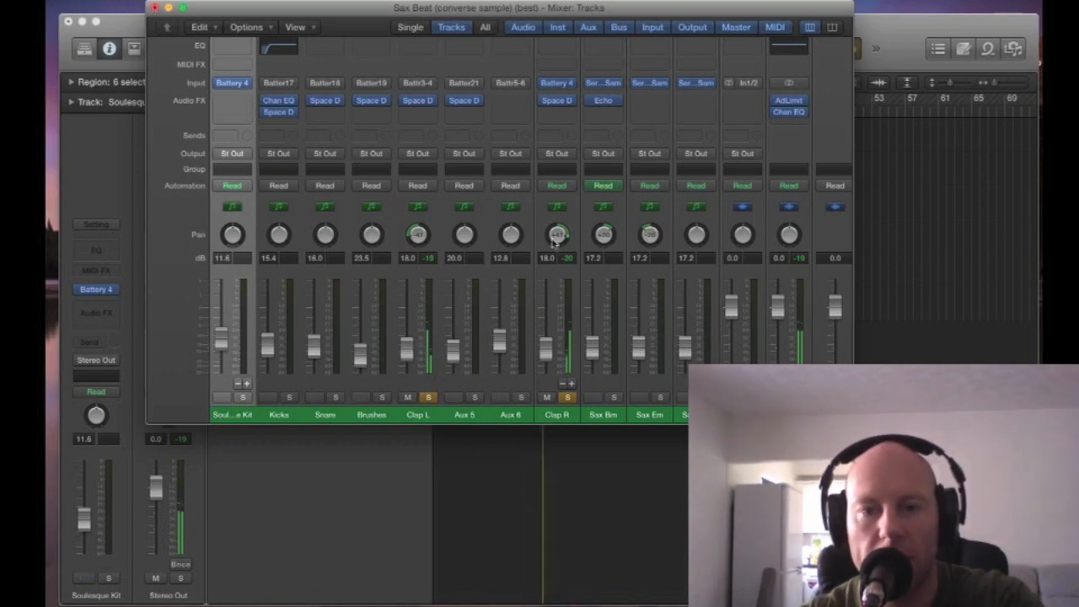
left_click(154, 7)
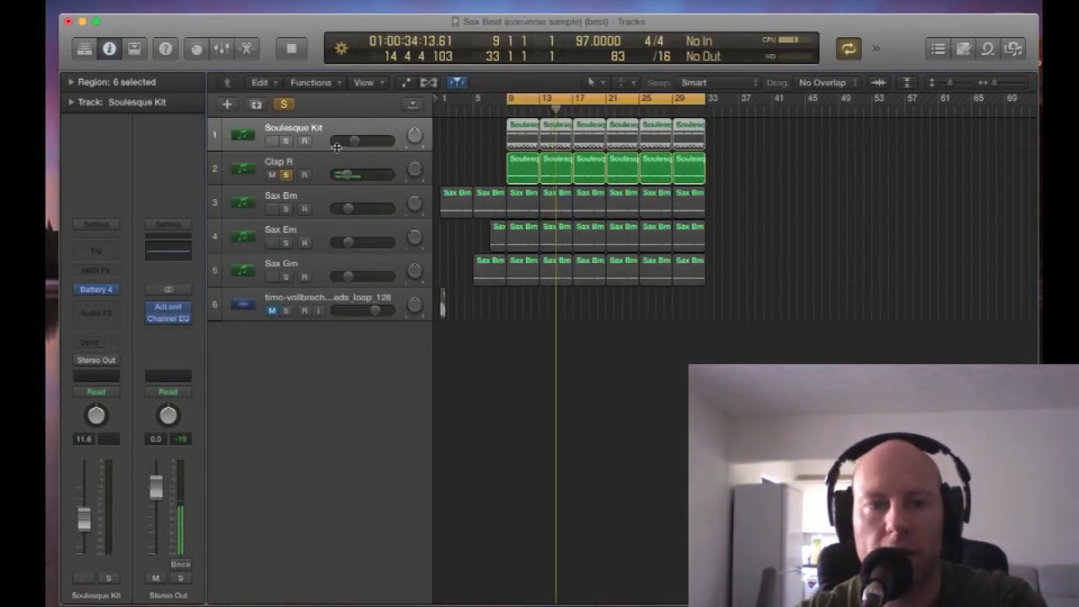
Step: Audition the Soulesque Kit soloed with the claps, clear all solos and listen to the full beat in the mixer
left_click(286, 142)
key("space")
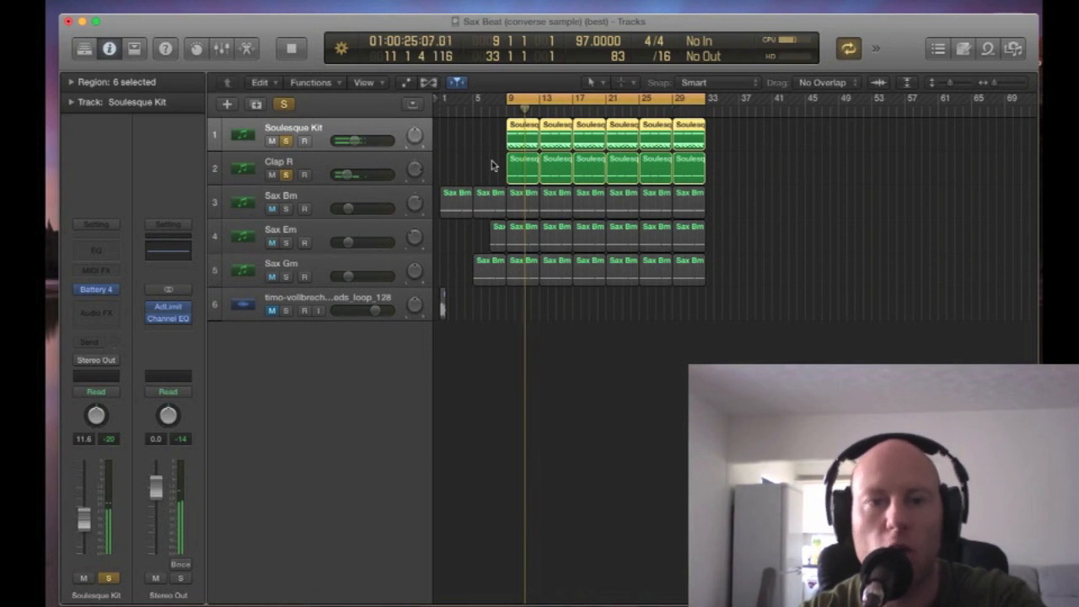
key("super+2")
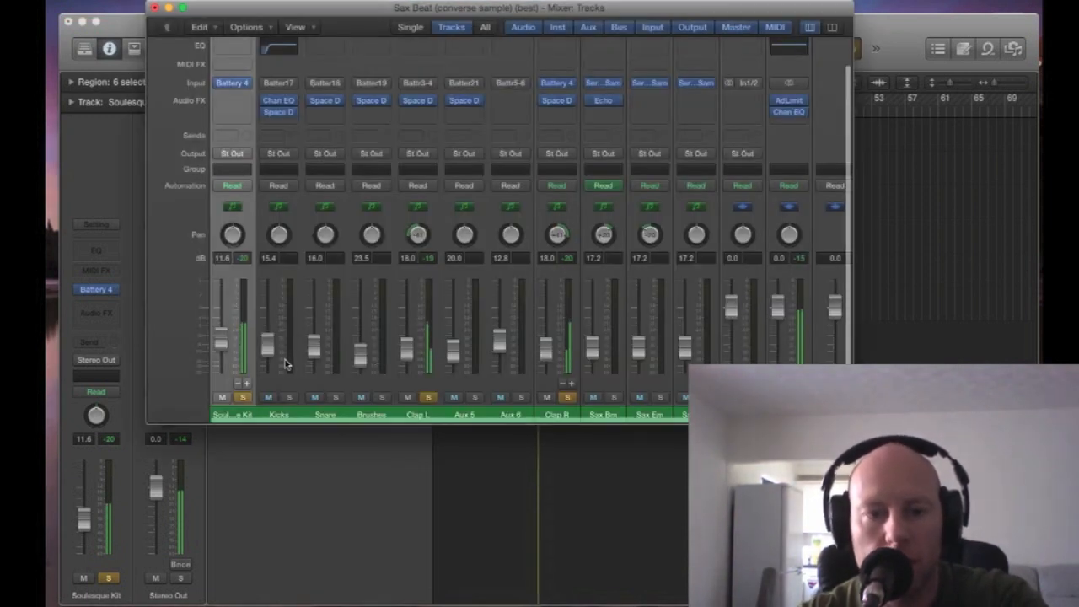
left_click(569, 397)
left_click(244, 397)
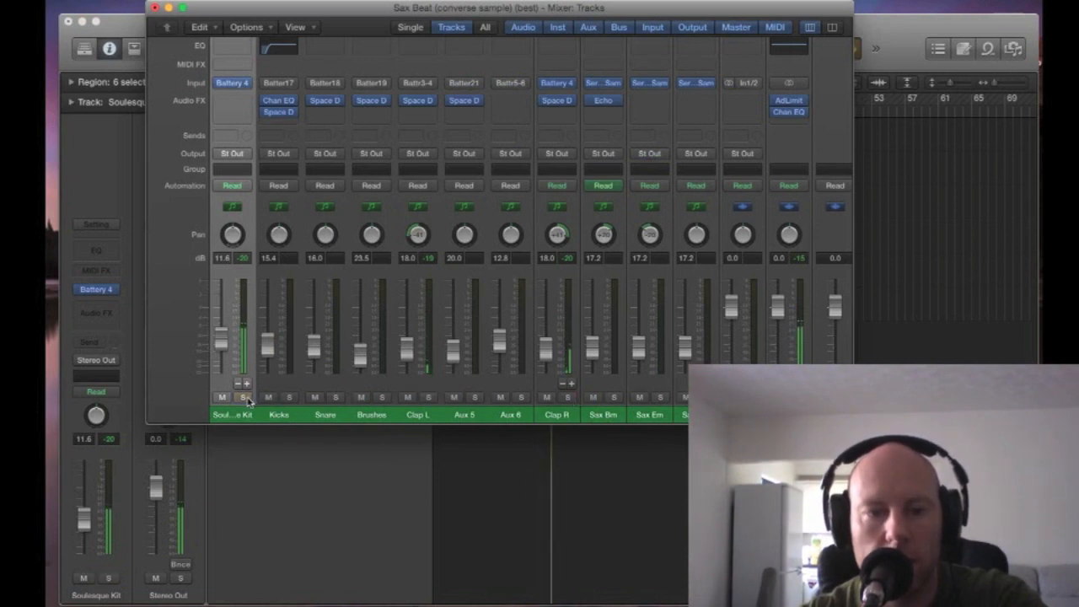
mouse_move(320, 105)
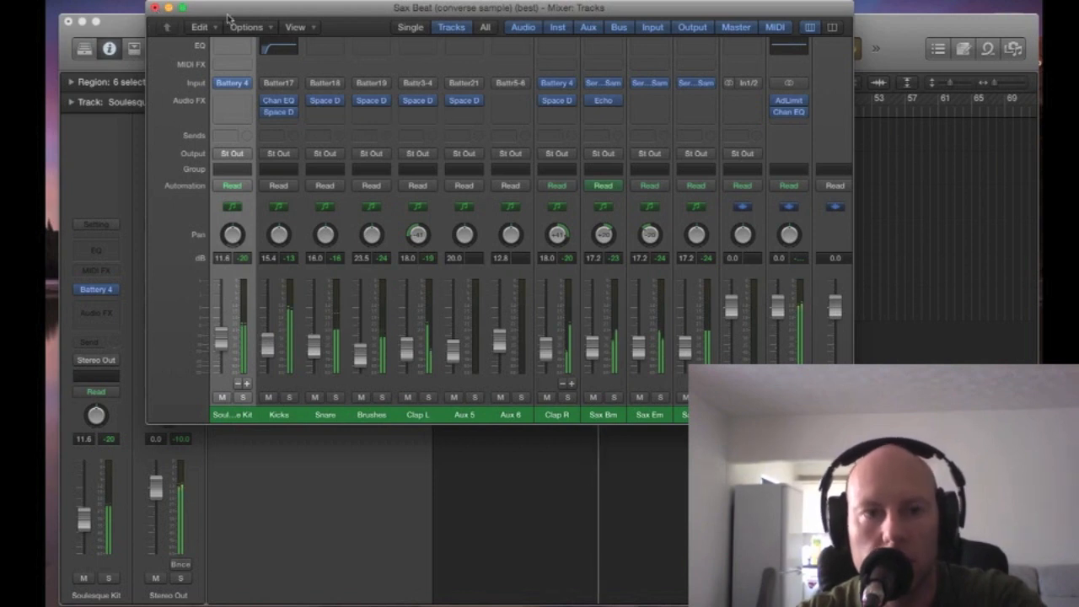
left_click(154, 8)
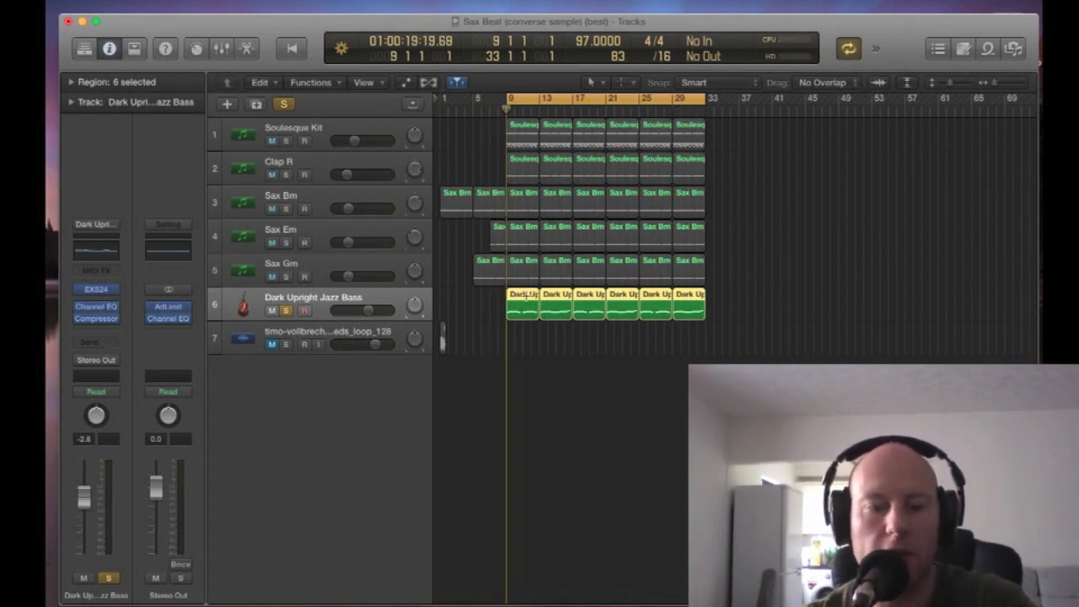
Step: Show the Dark Upright Jazz Bass notes in the Piano Roll and play the soloed bass line from bar 9
key("x")
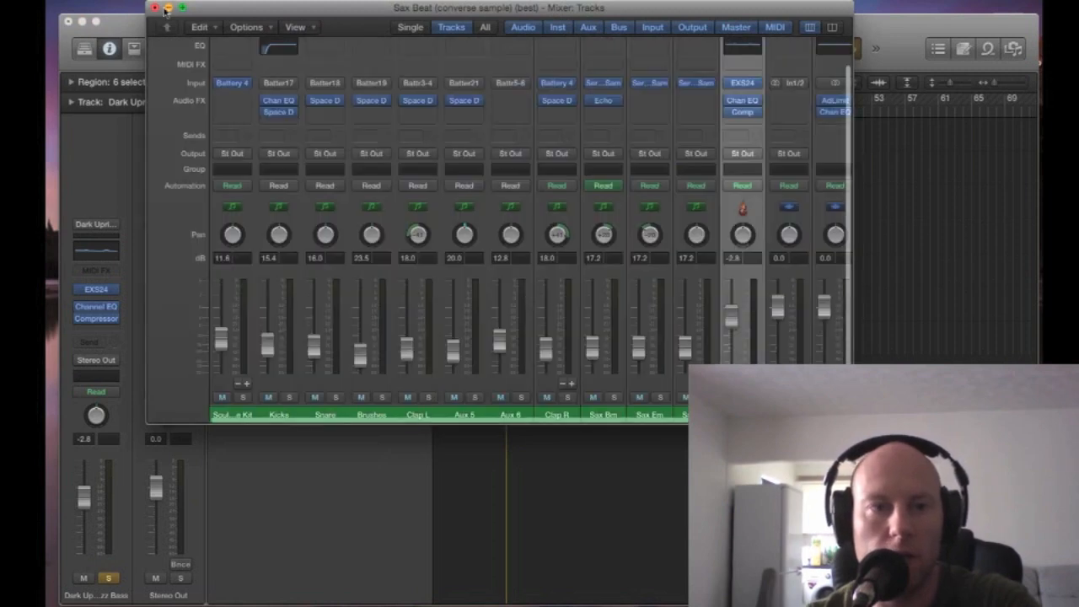
left_click(168, 8)
key("super+4")
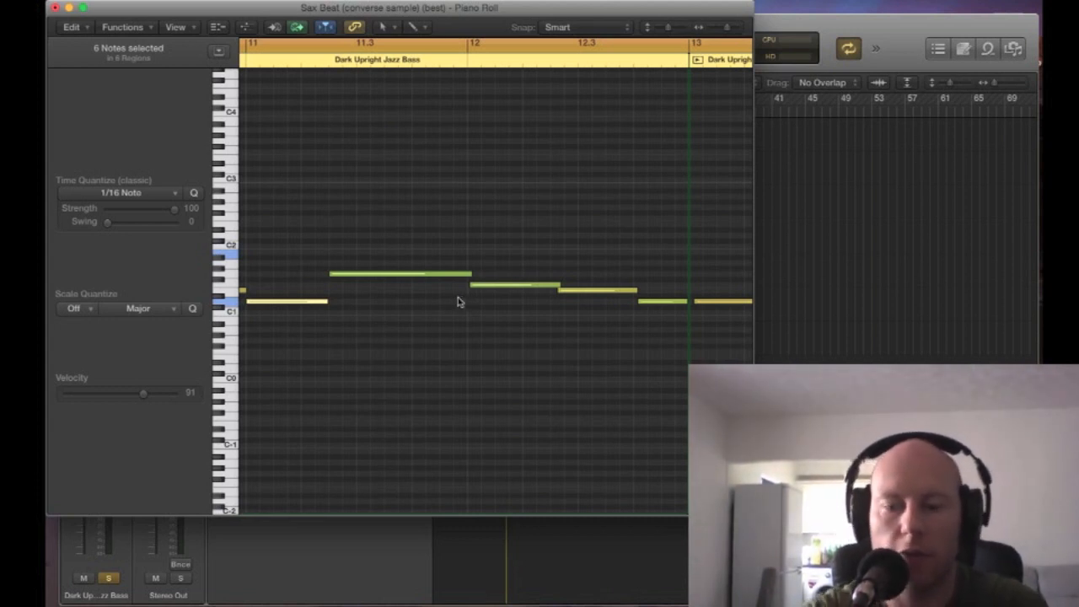
key("comma")
key("comma")
key("slash")
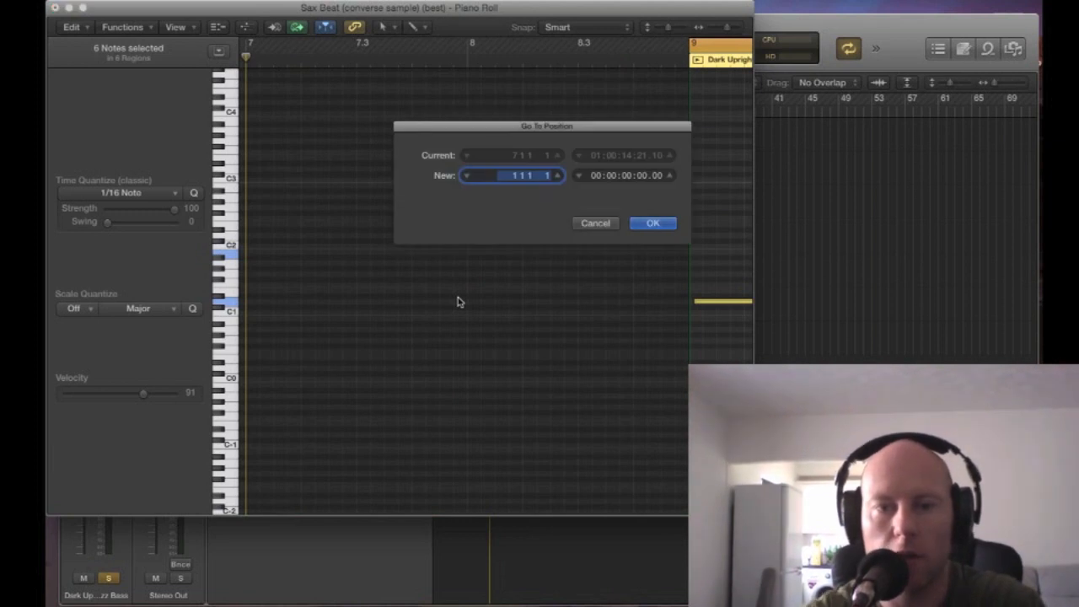
left_click(605, 223)
key("period")
key("period")
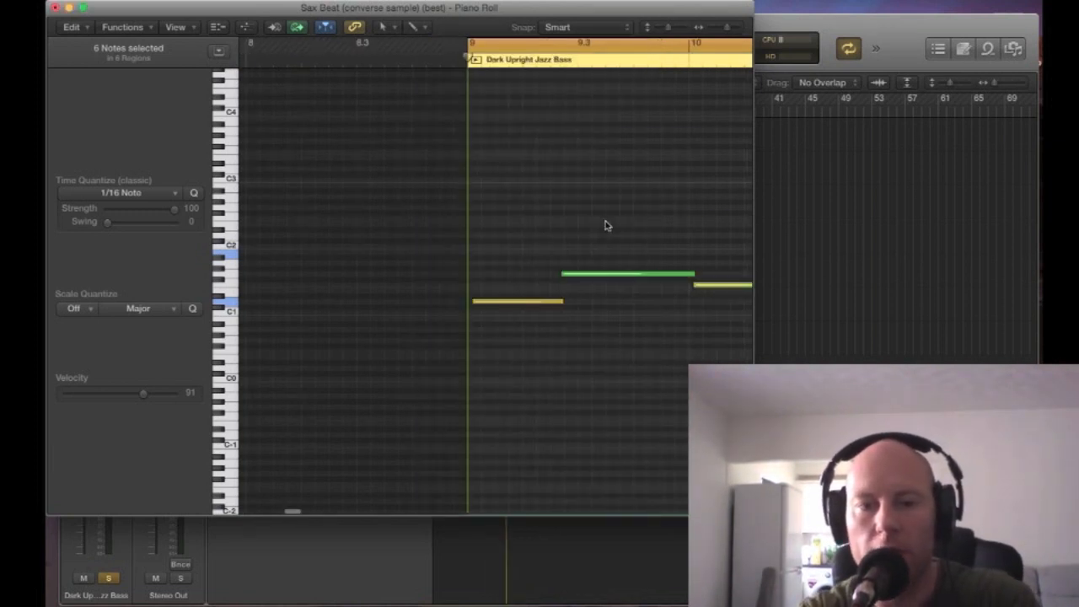
key("space")
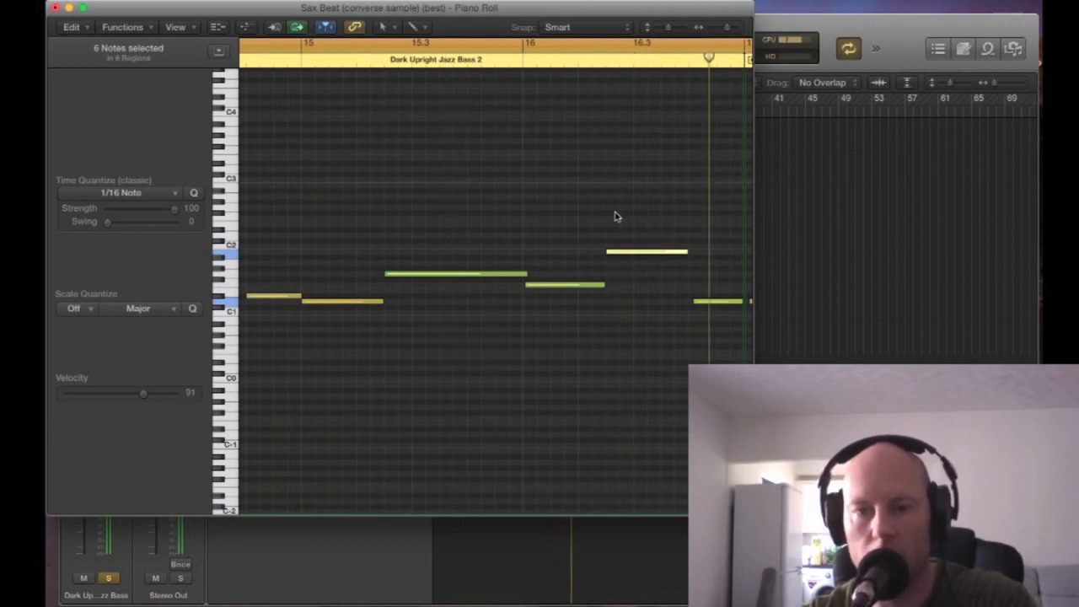
Step: Close the Piano Roll, unsolo the Dark Upright Jazz Bass track and look at its regions up close in the arrangement
left_click(55, 8)
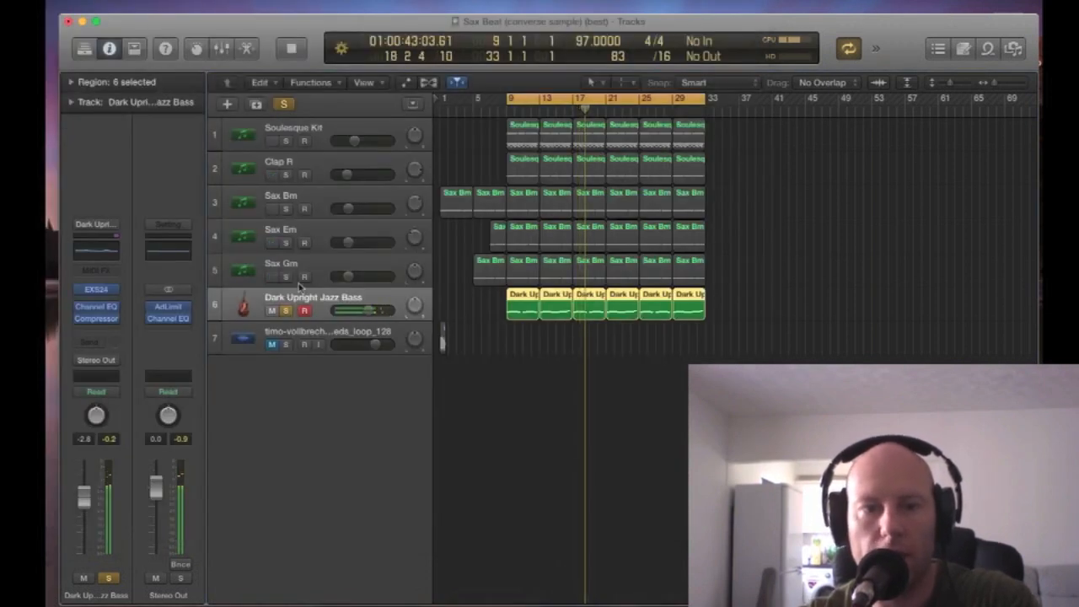
left_click(286, 310)
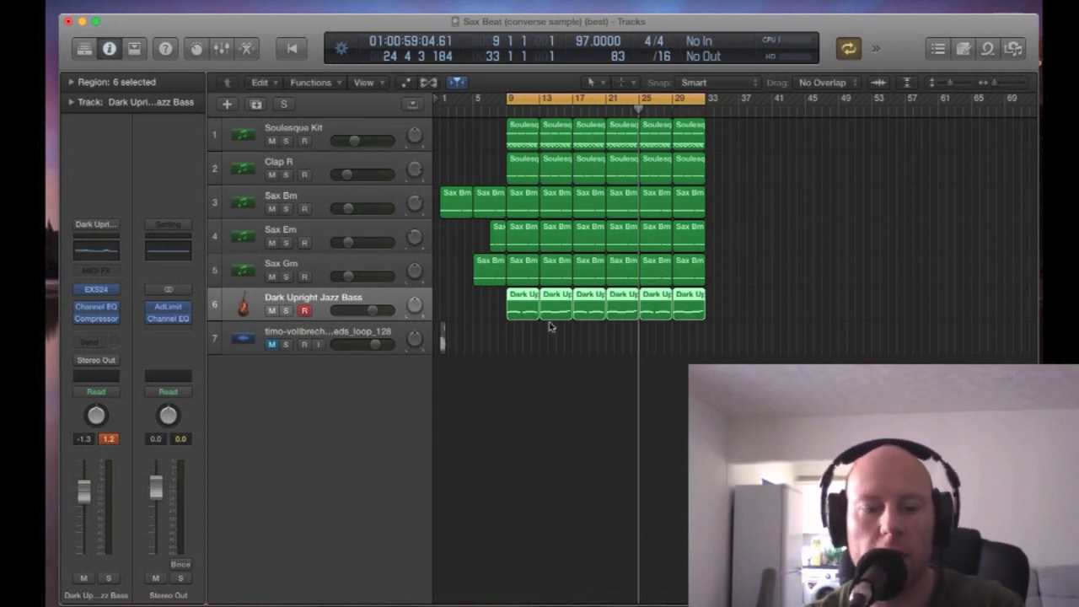
key("z")
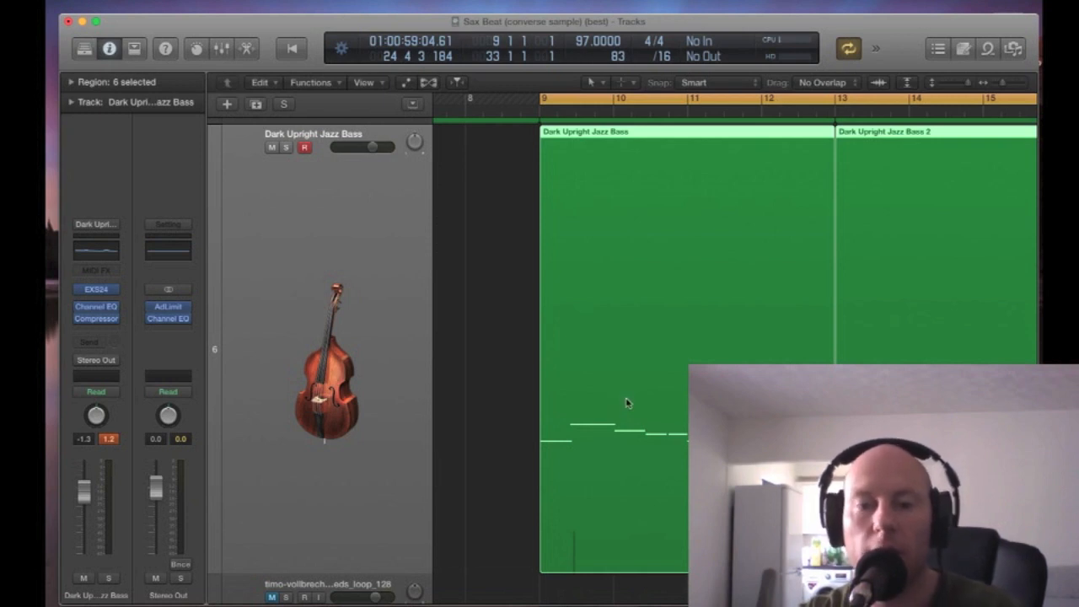
key("z")
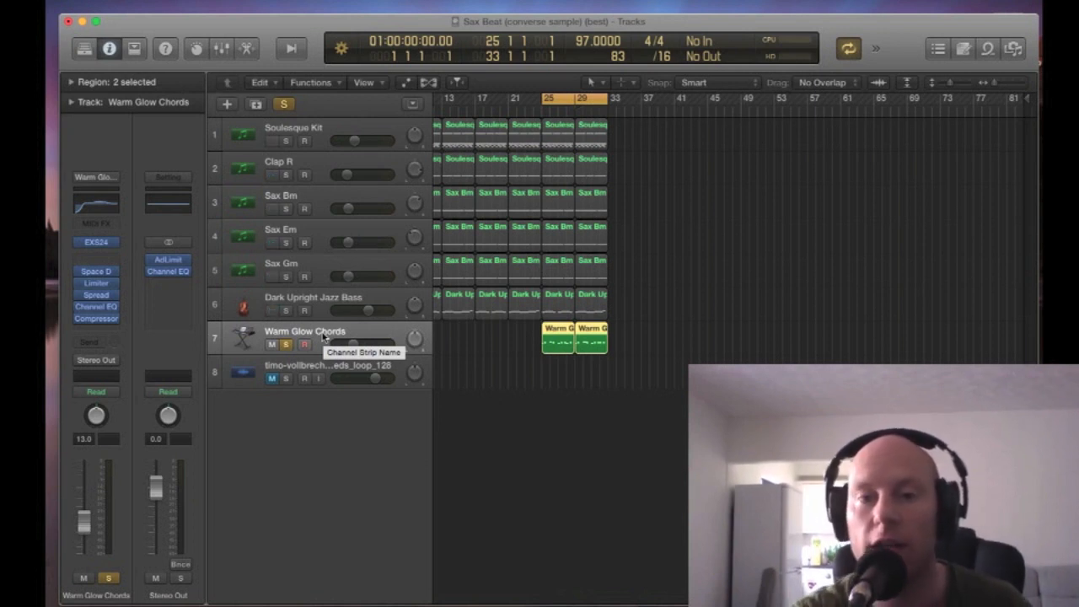
Step: Play the soloed Warm Glow Chords regions from bar 25 to 33 and unsolo the track
key("space")
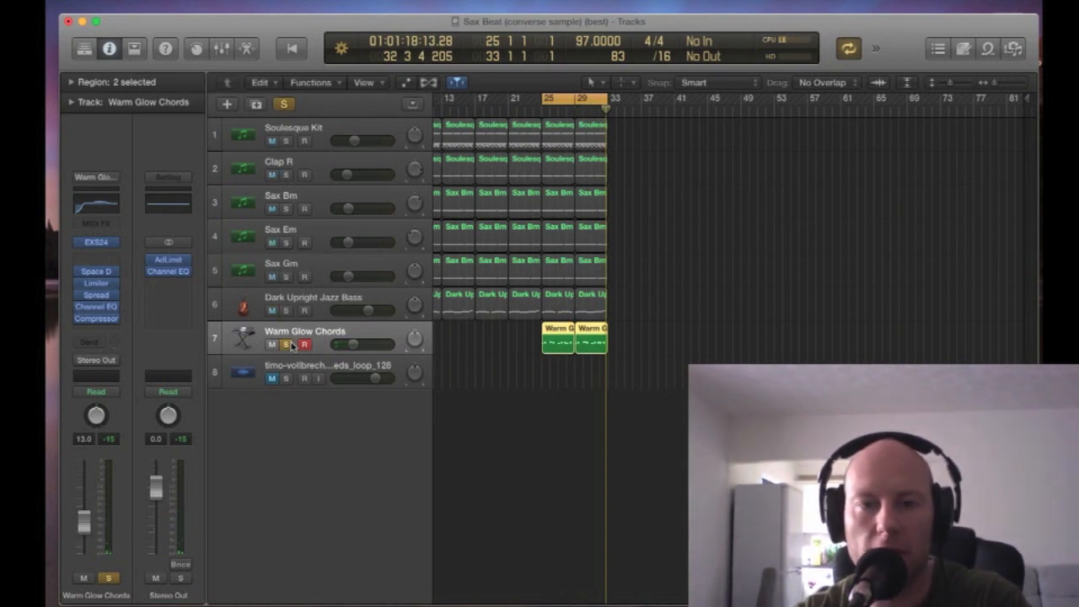
left_click(286, 345)
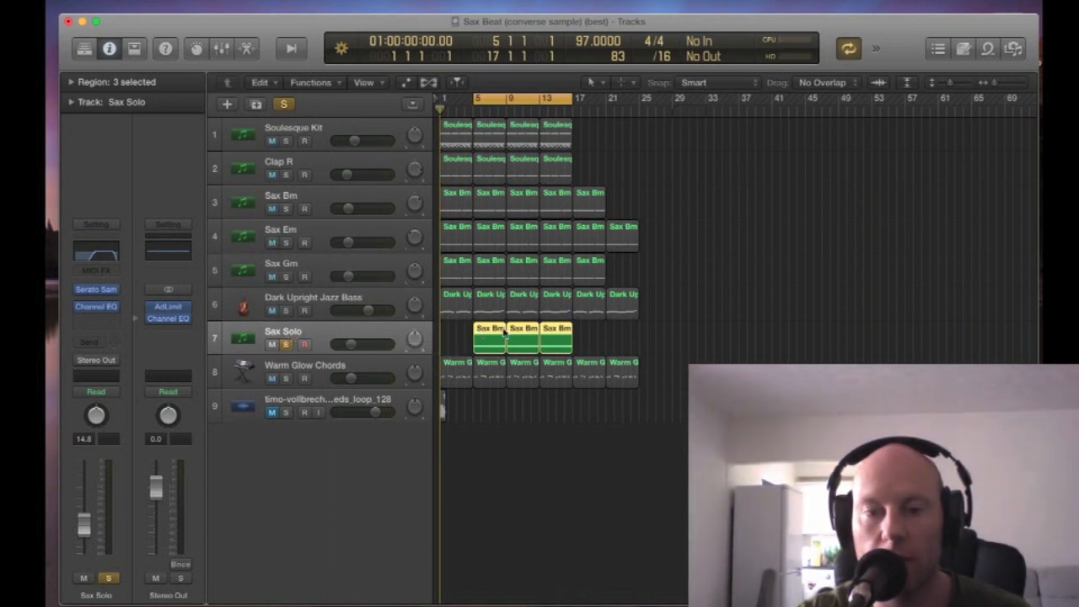
Step: Check the key shift set in Serato Sample on the Sax Solo track and select the Sax Em track
left_click(98, 291)
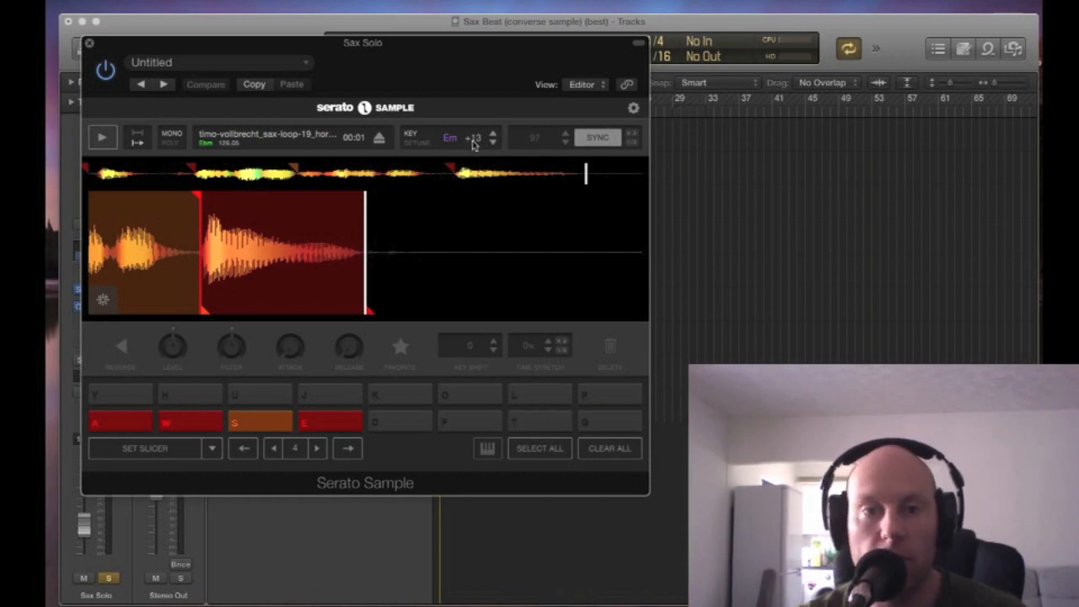
left_click(88, 44)
left_click(309, 229)
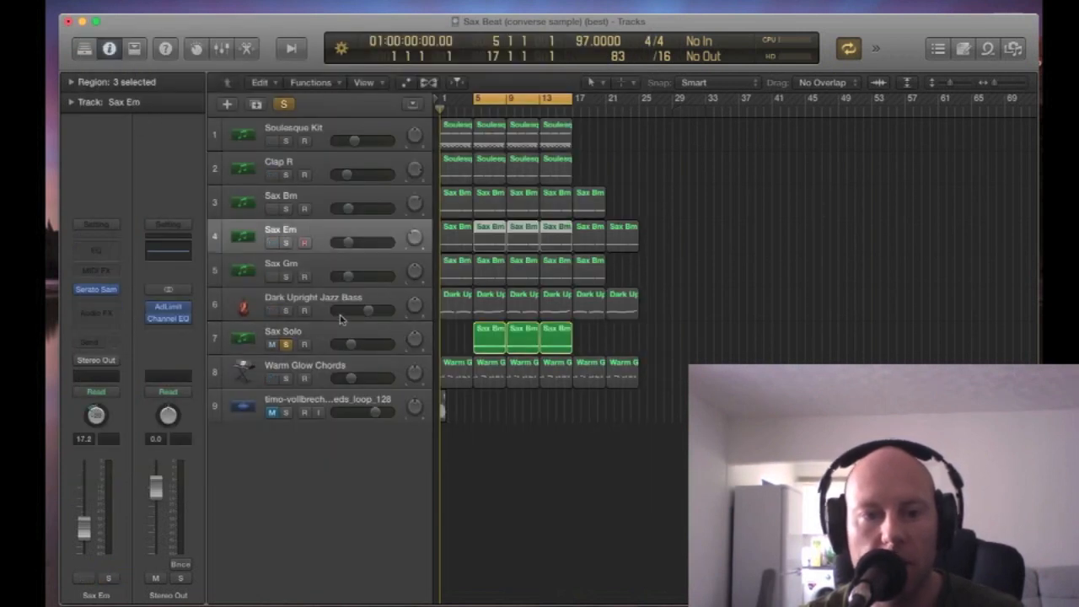
Step: Show the Sax Solo track's sample slices and Em key setting in Serato Sample, play the soloed part, and close the plug-in
left_click(380, 336)
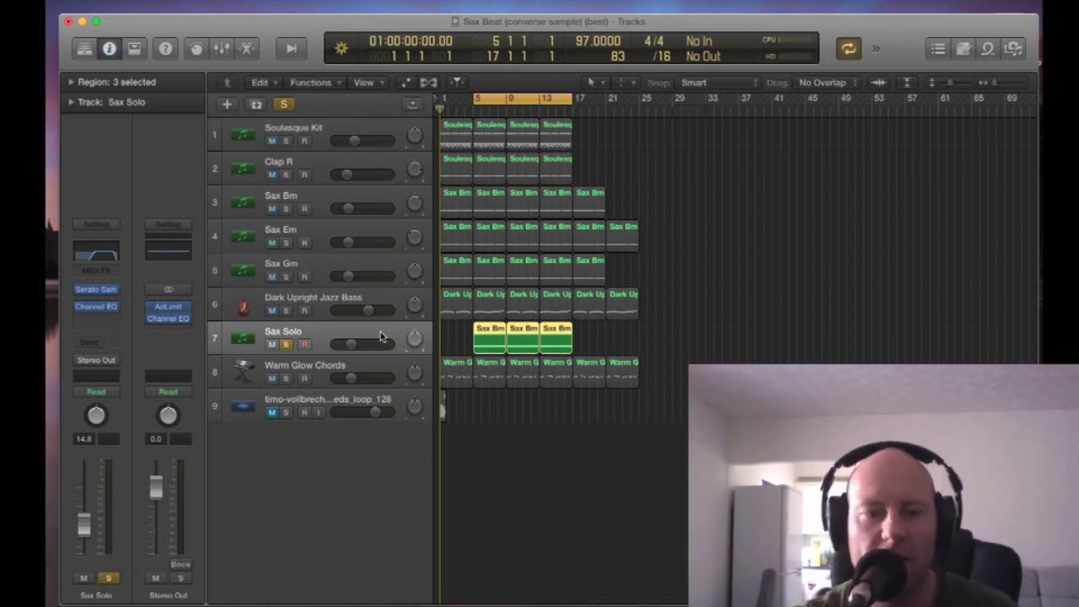
left_click(96, 291)
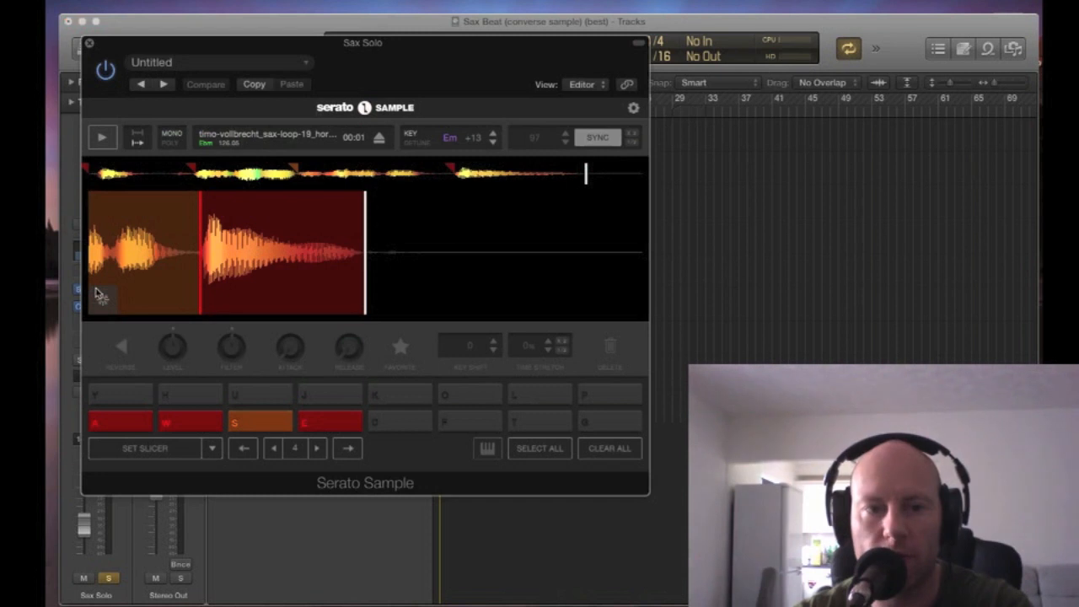
key("space")
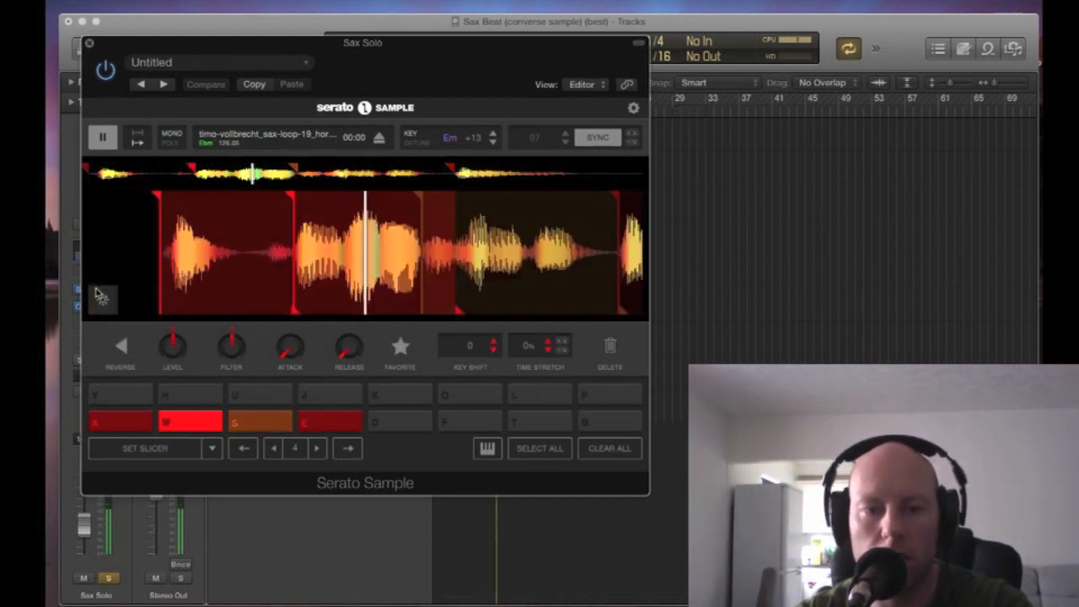
key("space")
left_click(91, 44)
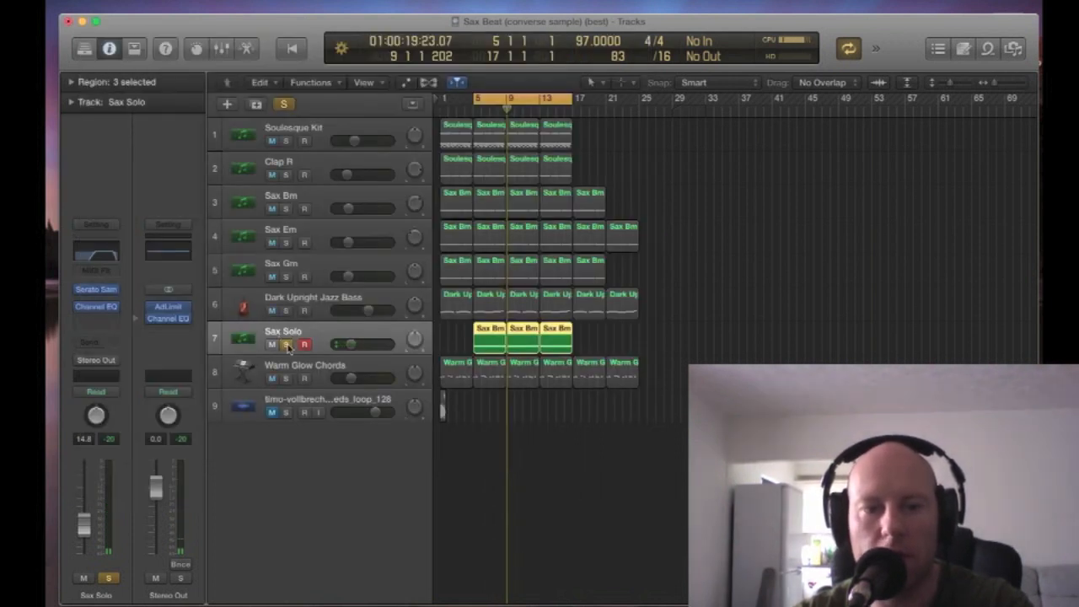
Step: Unsolo the Sax Solo track and raise its volume to about -11.2 dB while playing the full mix from bar 5
left_click(286, 344)
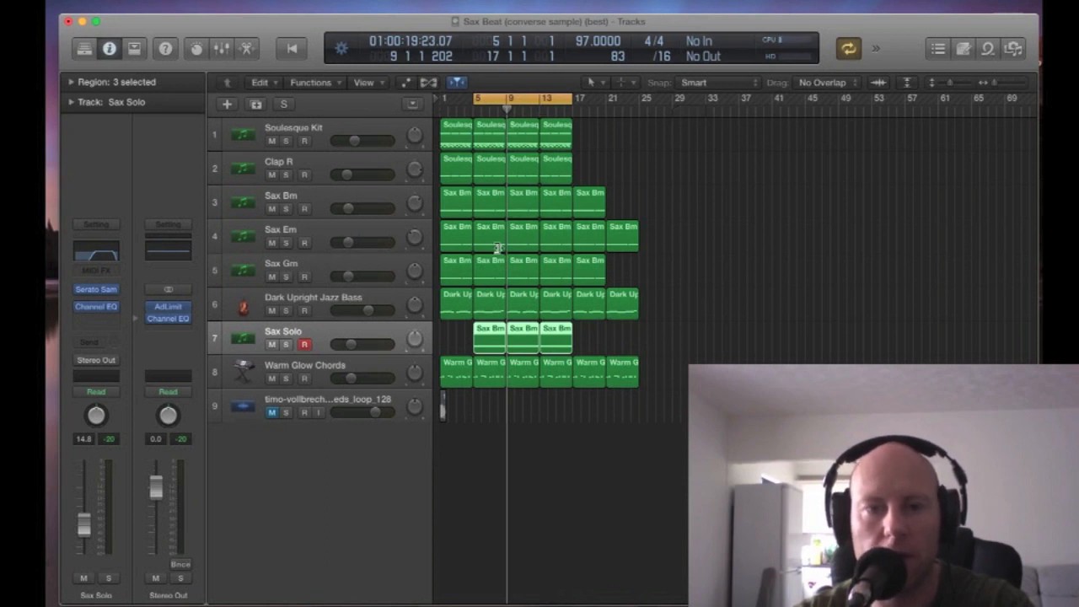
key("space")
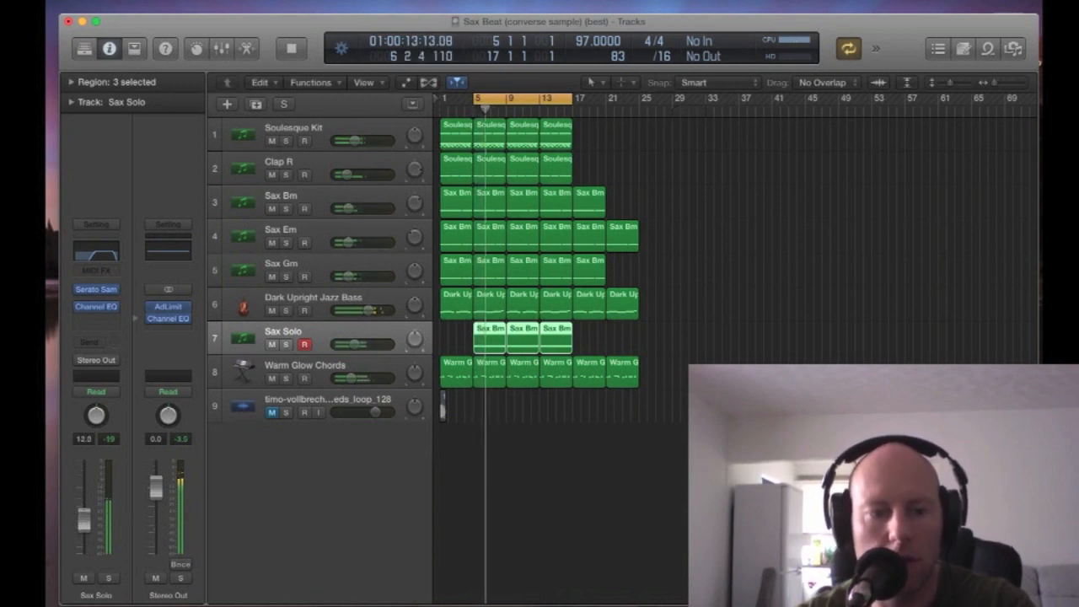
left_click_drag(86, 512, 86, 508)
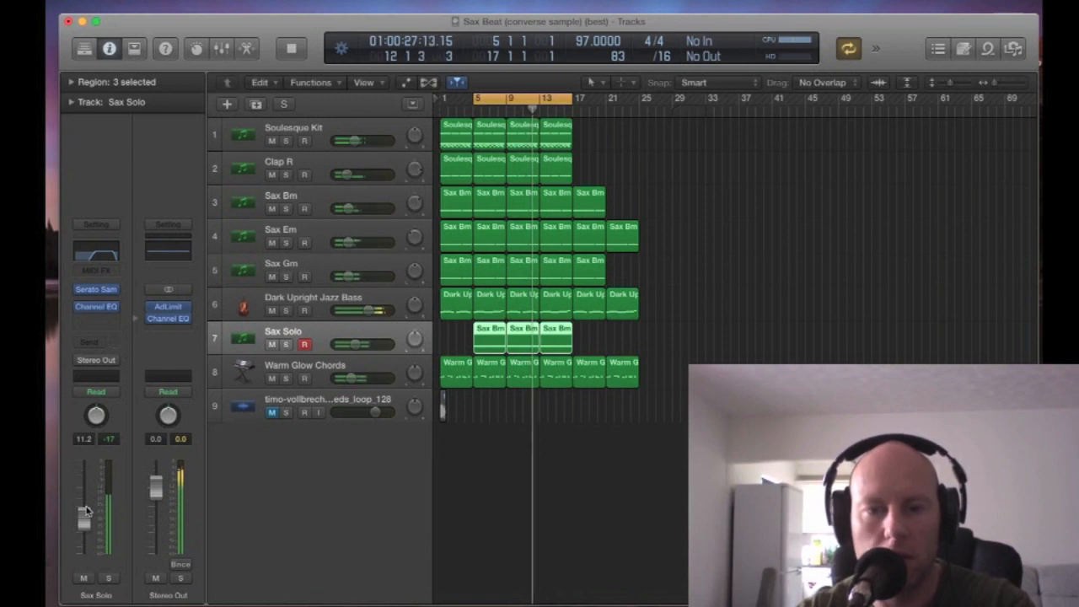
key("space")
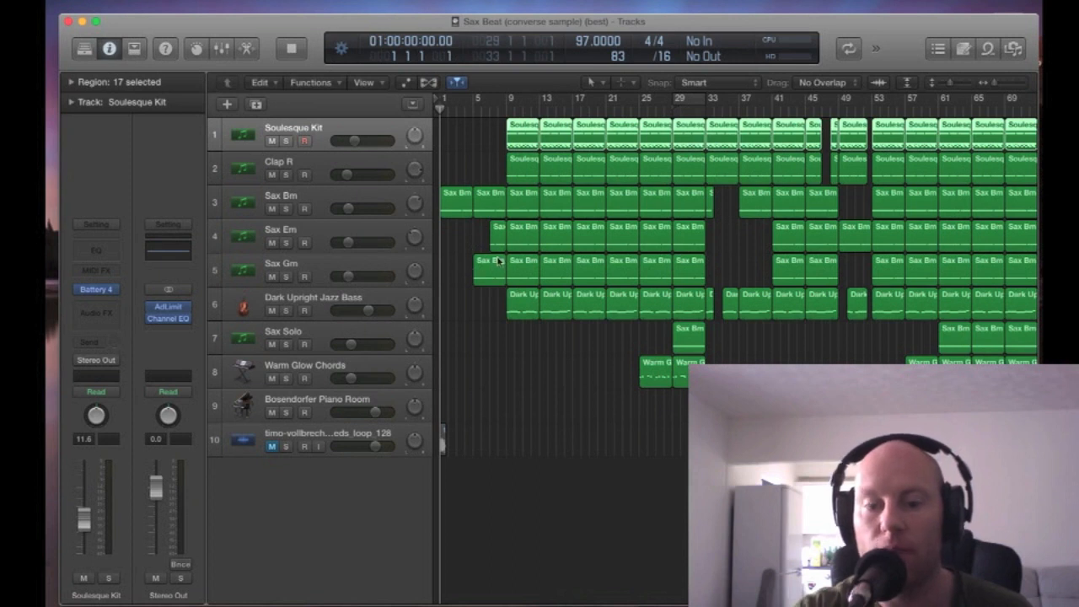
Step: Examine the volume, pan and effects settings of the drum, sax, bass and chord channels in the Mixer, and close it
key("space")
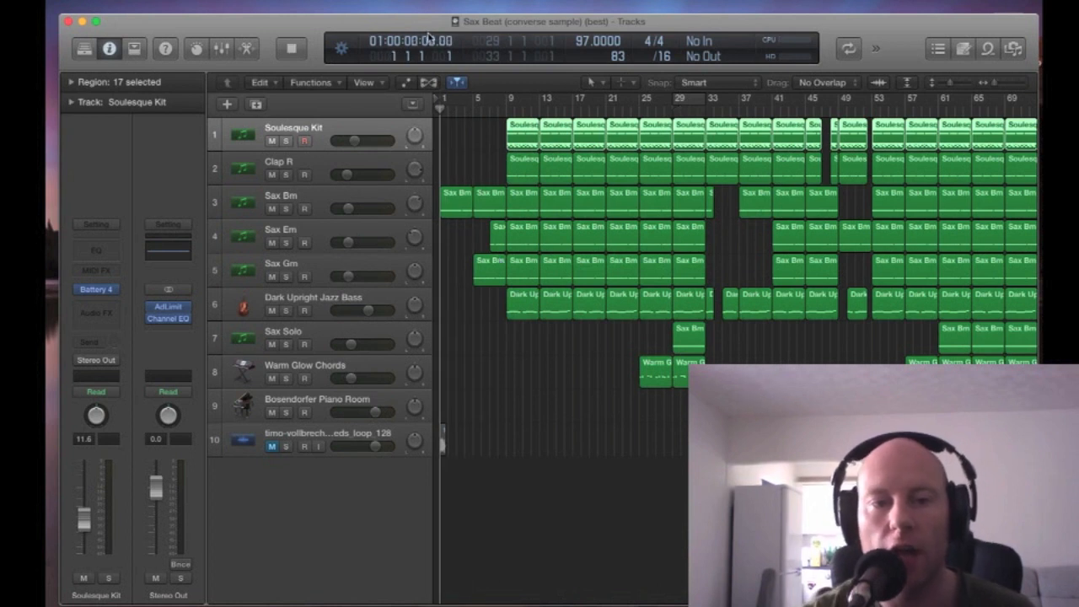
key("x")
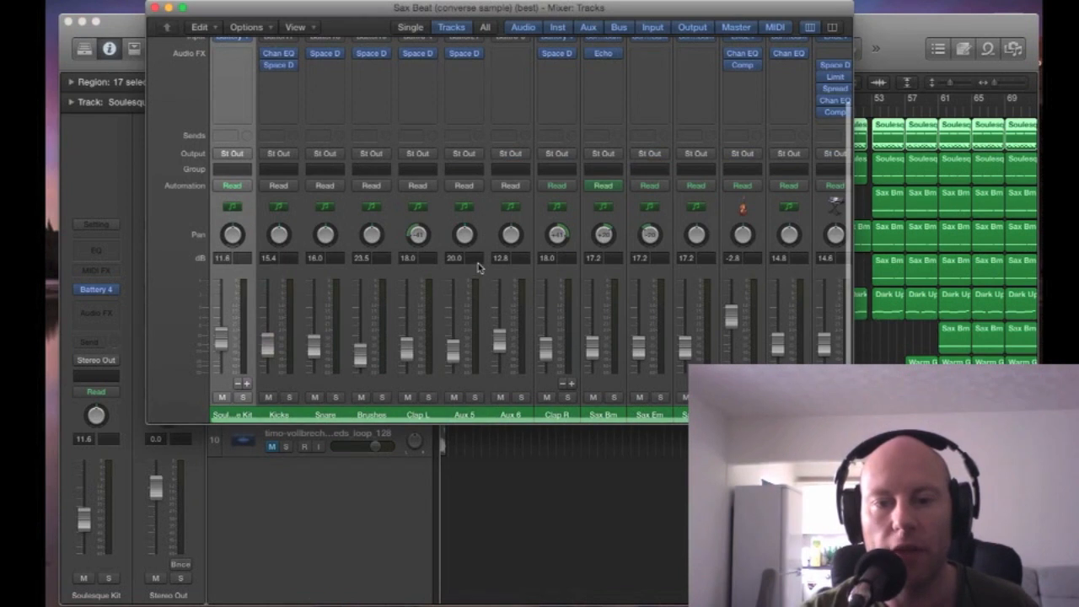
scroll(478, 263, "right", 2)
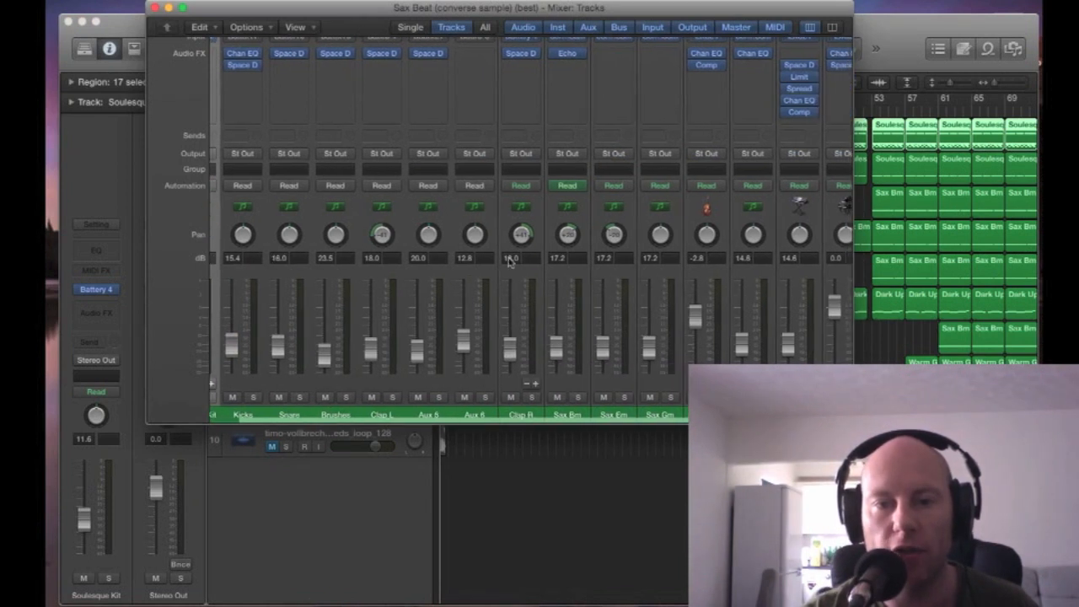
scroll(590, 268, "right", 2)
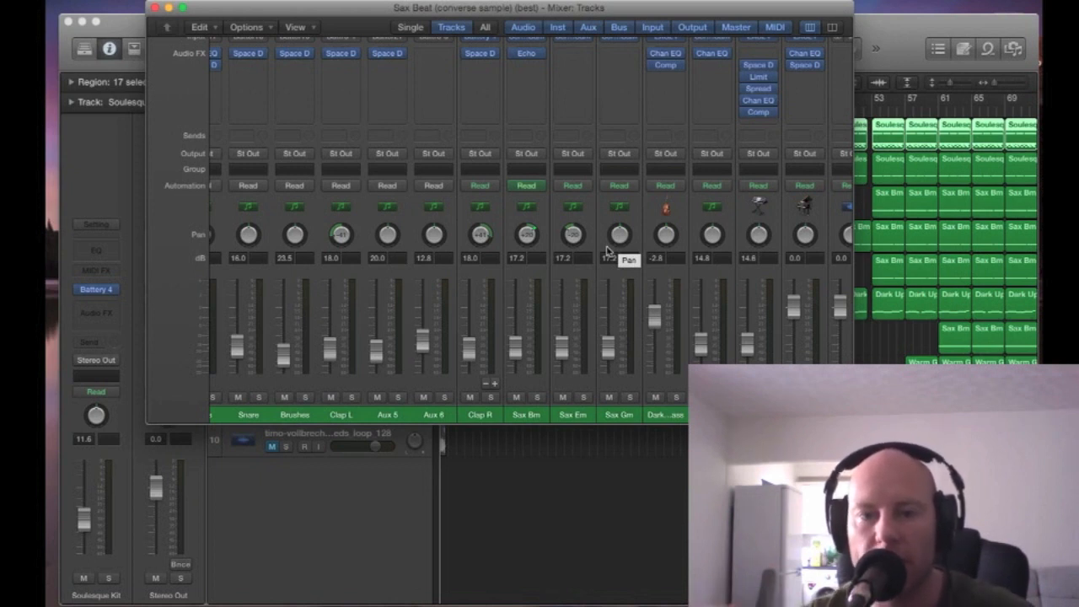
left_click(155, 7)
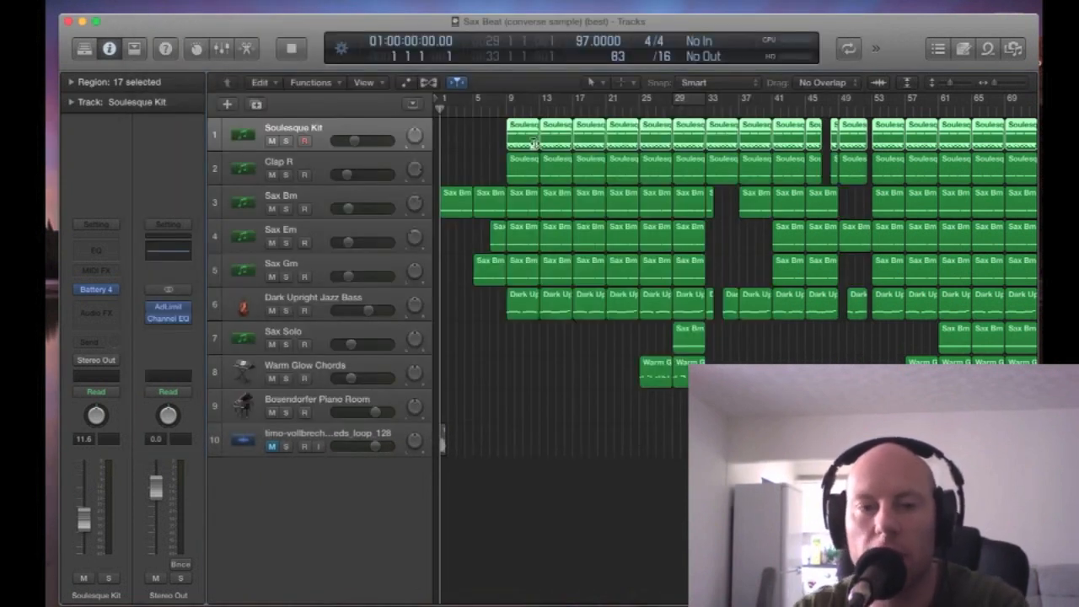
Step: Deselect the regions, play the full arrangement from bar 1, and select the Soulesque Kit track during playback
left_click(474, 148)
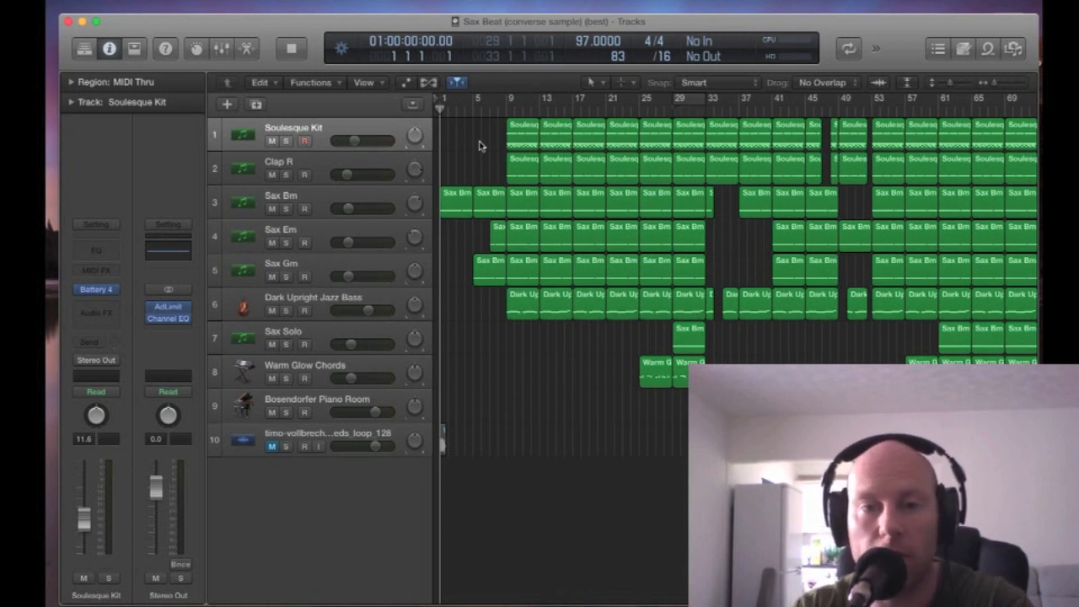
key("space")
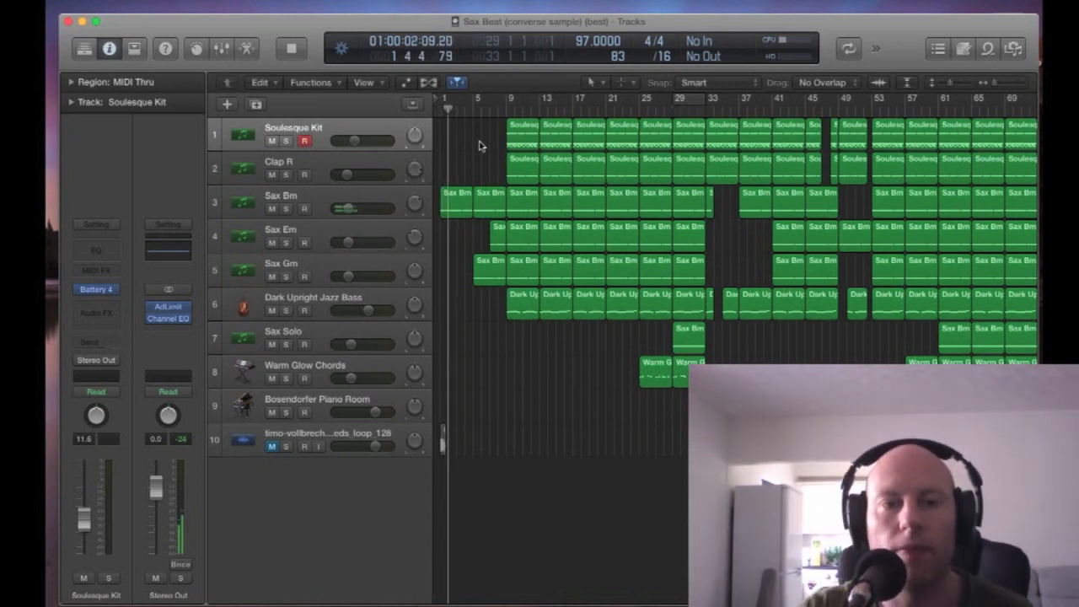
left_click(325, 152)
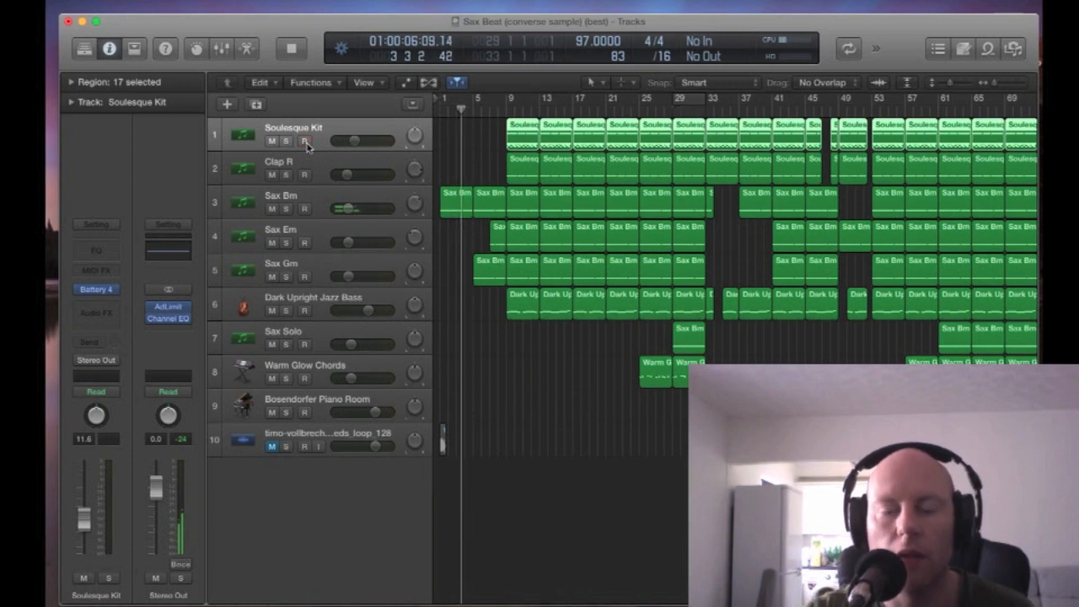